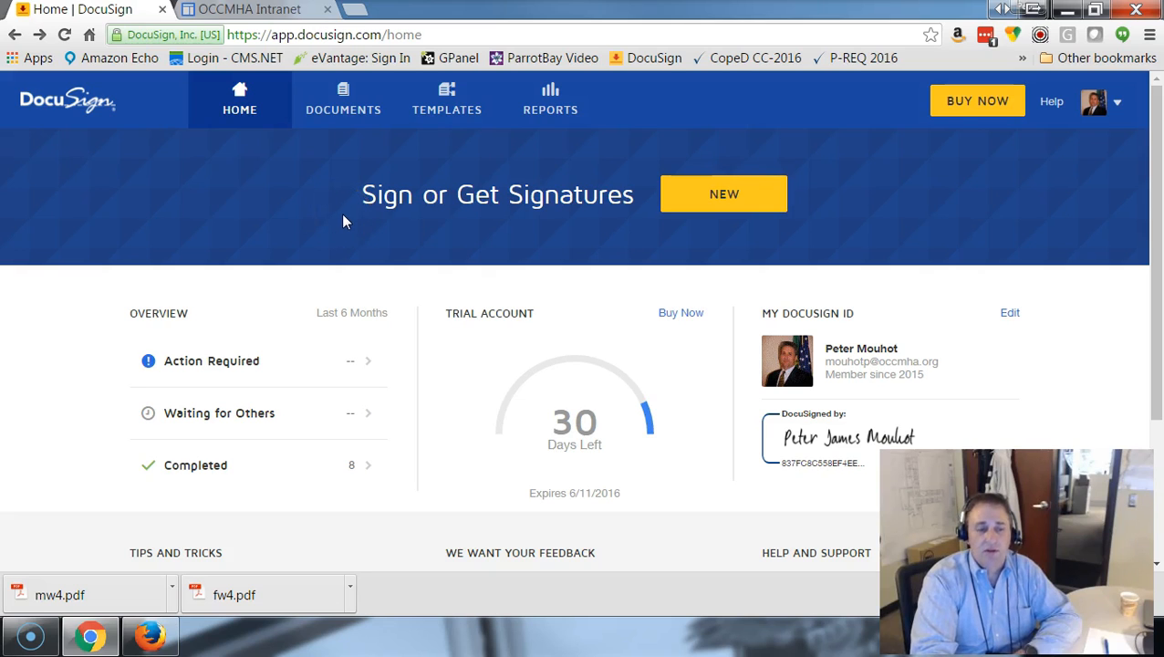
Start a new envelope for signatures and upload the contractor's Cement Contact for OCCMHA Word document from the desktop.
{"action": "left_click", "coordinate": [710, 199]}
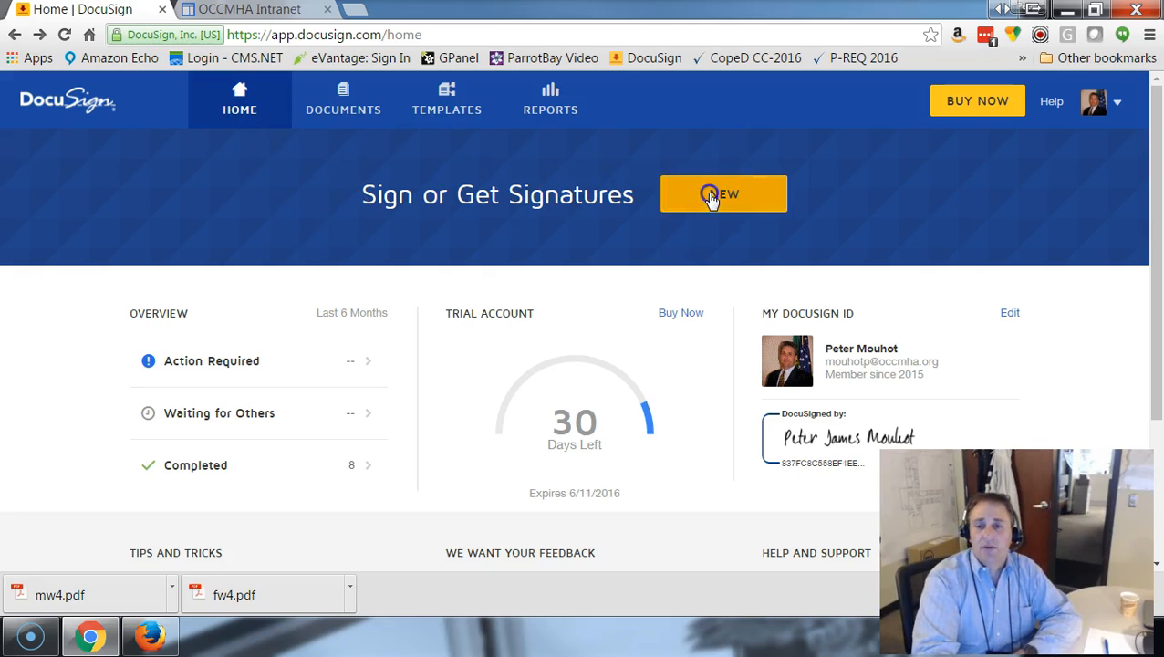
{"action": "left_click", "coordinate": [735, 236]}
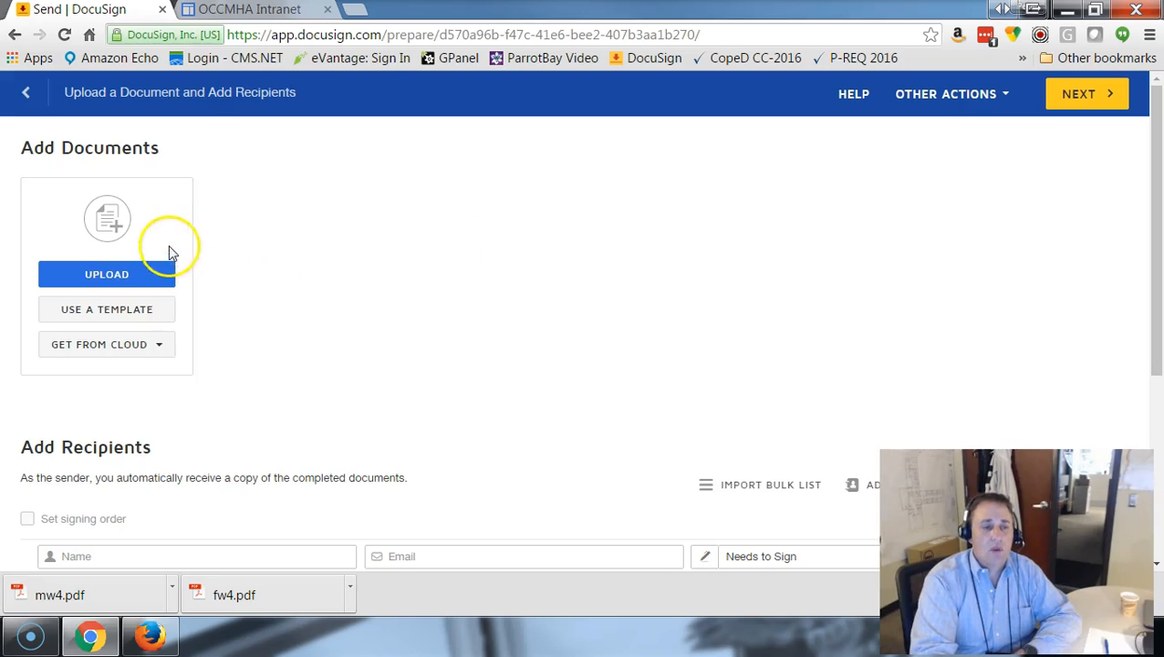
{"action": "left_click", "coordinate": [133, 270]}
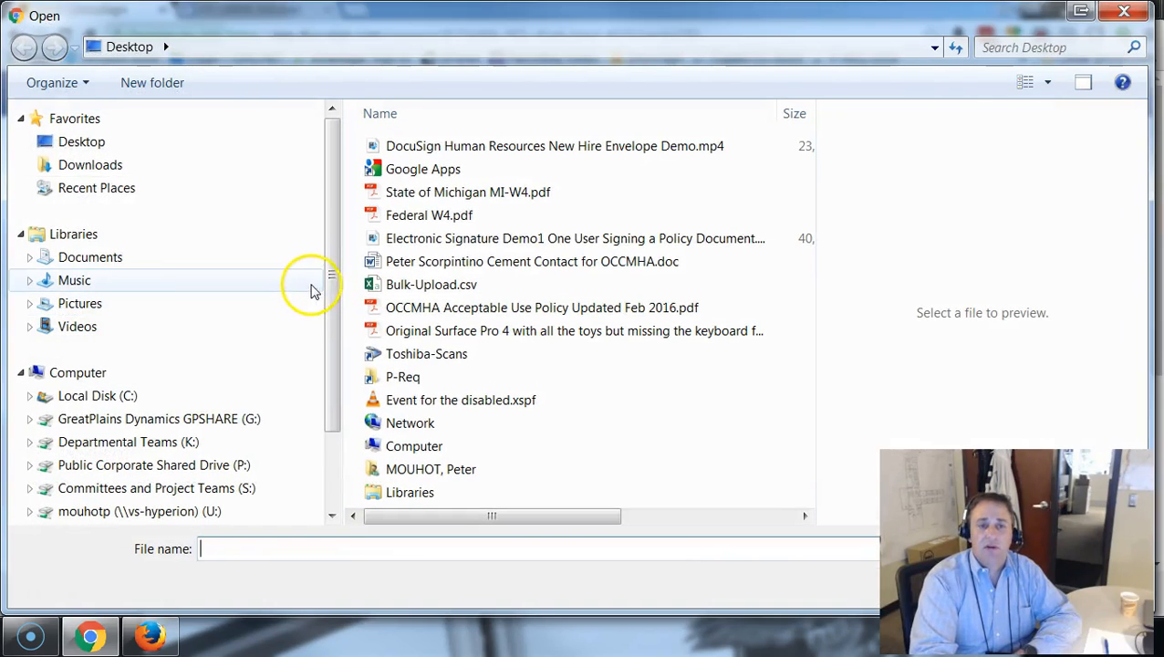
{"action": "left_click", "coordinate": [446, 261]}
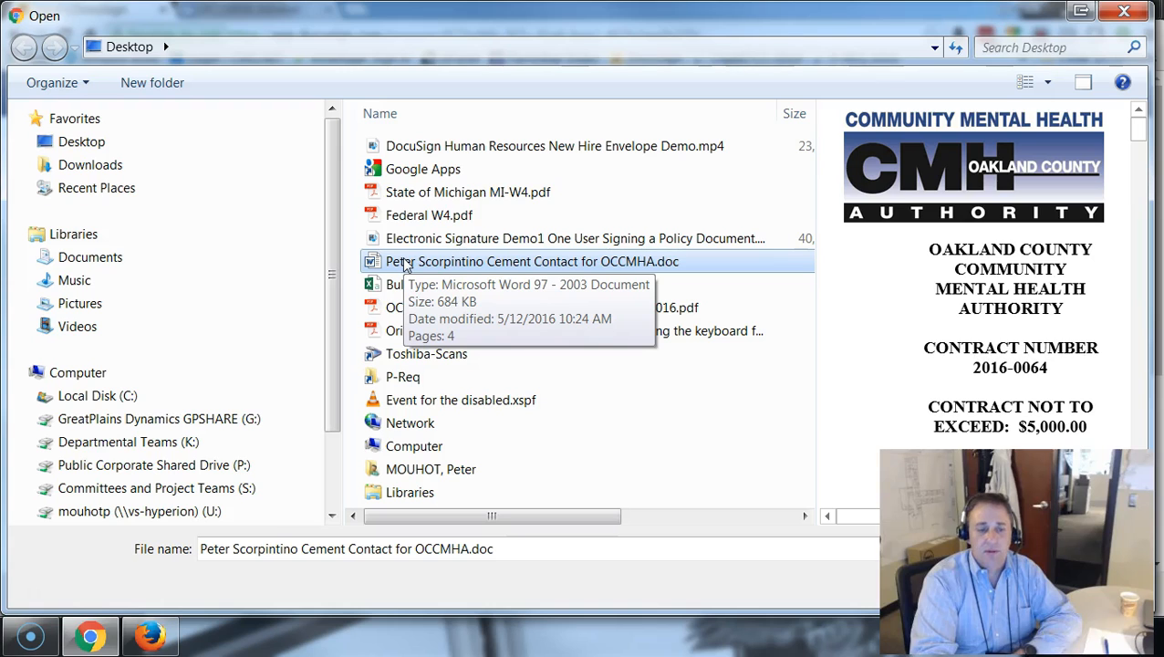
{"action": "double_click", "coordinate": [410, 263]}
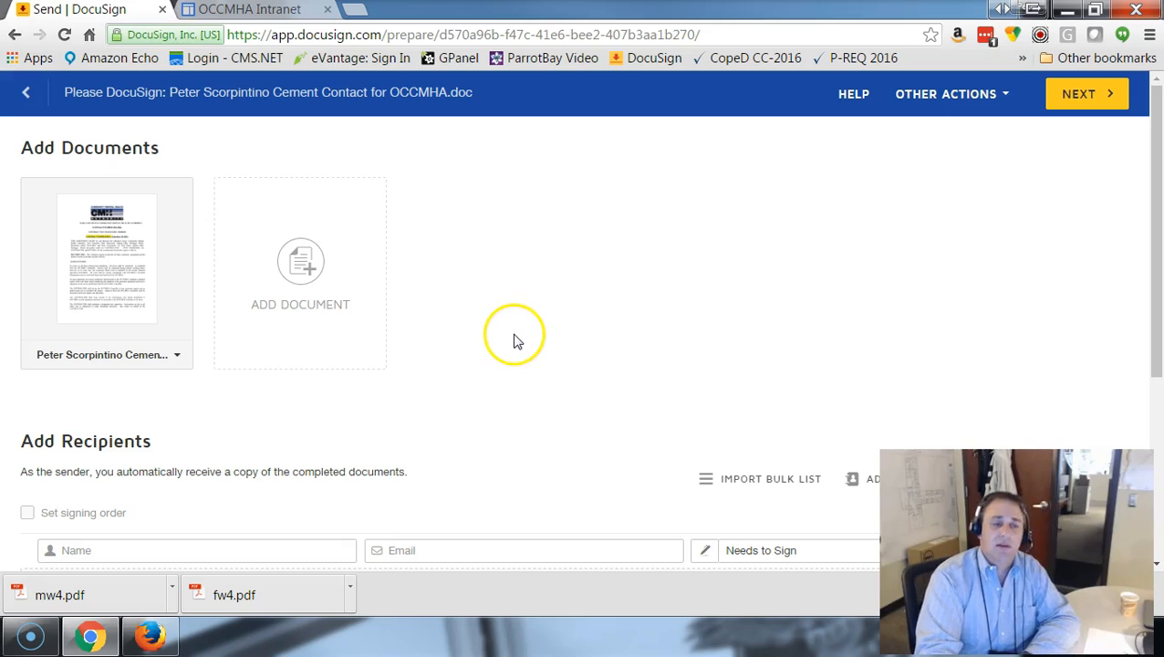
Add the cement contractor as the first signing recipient, choosing the second saved contact that matches the contractor's surname.
{"action": "scroll", "coordinate": [513, 344], "scroll_direction": "down", "scroll_amount": 2}
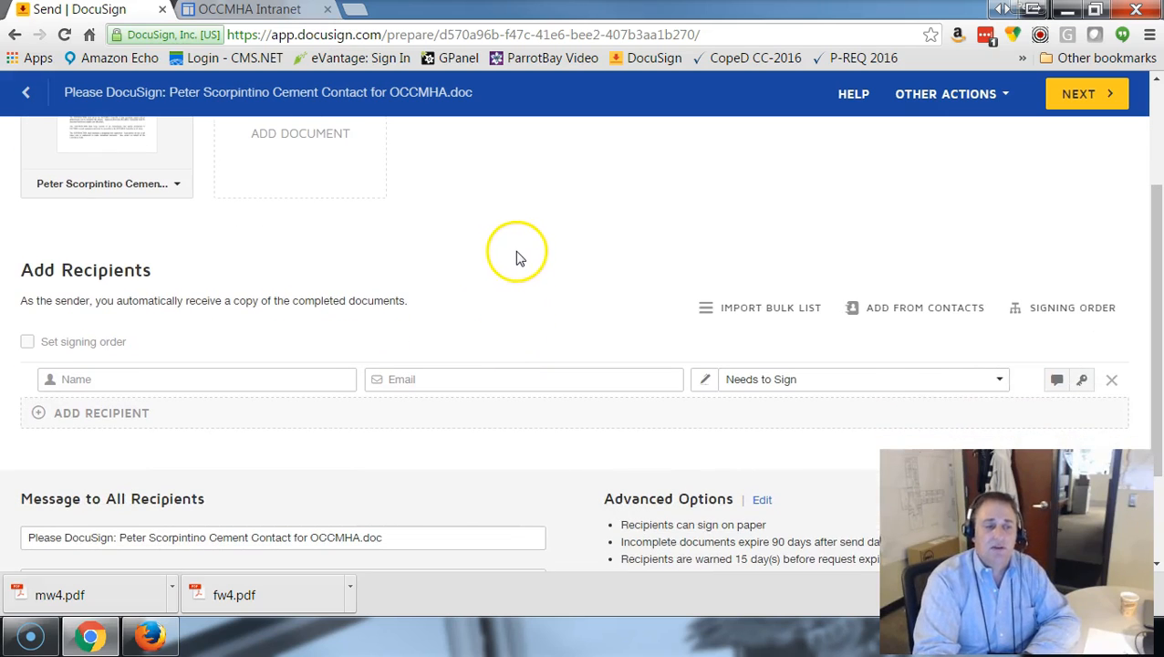
{"action": "scroll", "coordinate": [523, 247], "scroll_direction": "down", "scroll_amount": 1}
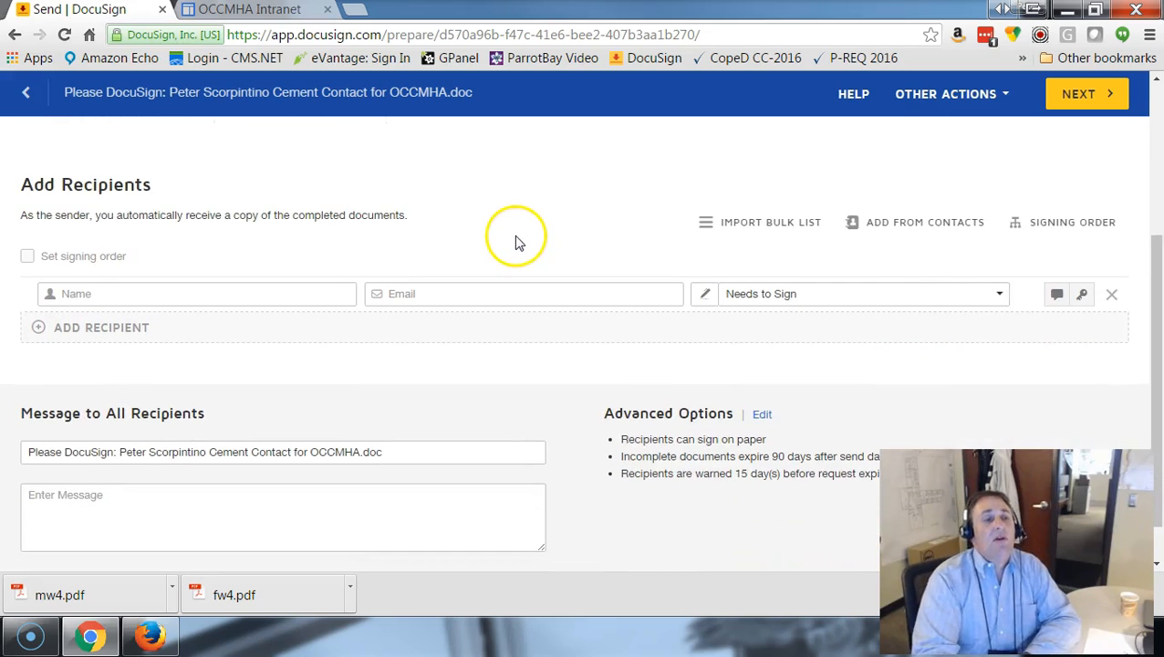
{"action": "left_click", "coordinate": [156, 293]}
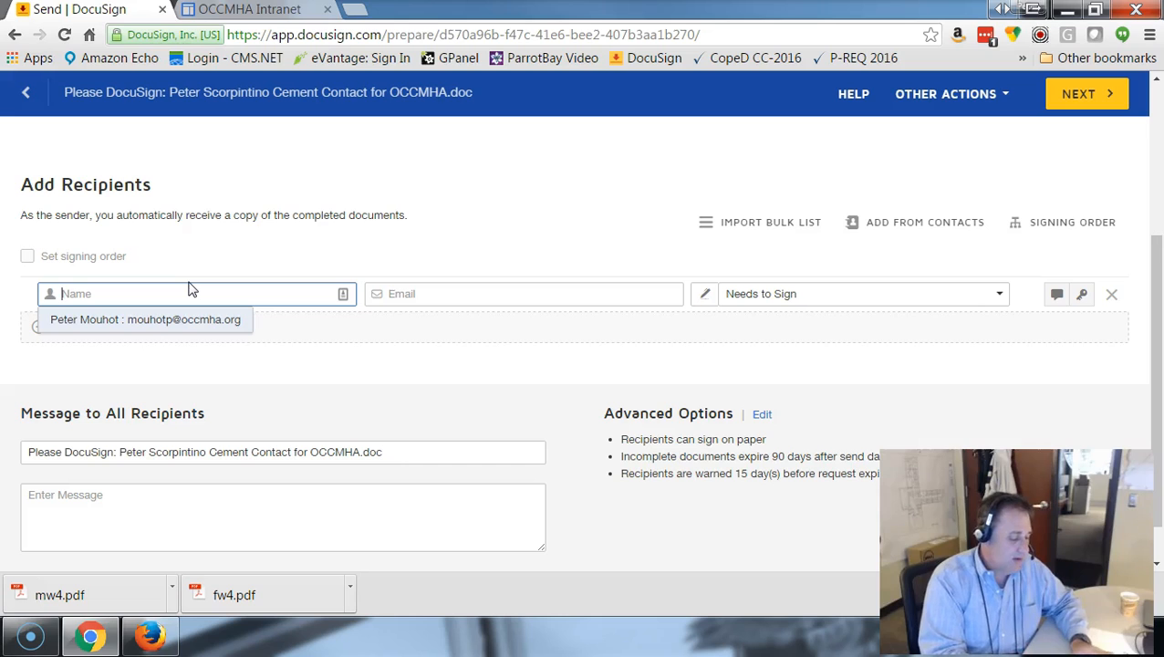
{"action": "type", "text": "sc"}
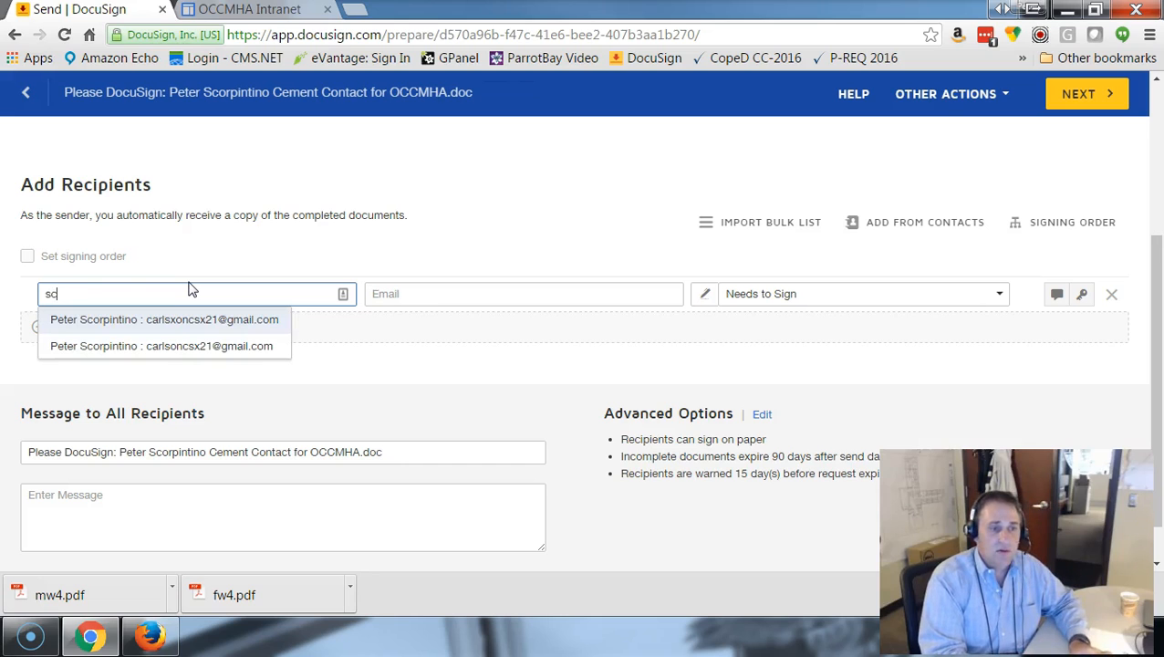
{"action": "left_click", "coordinate": [187, 347]}
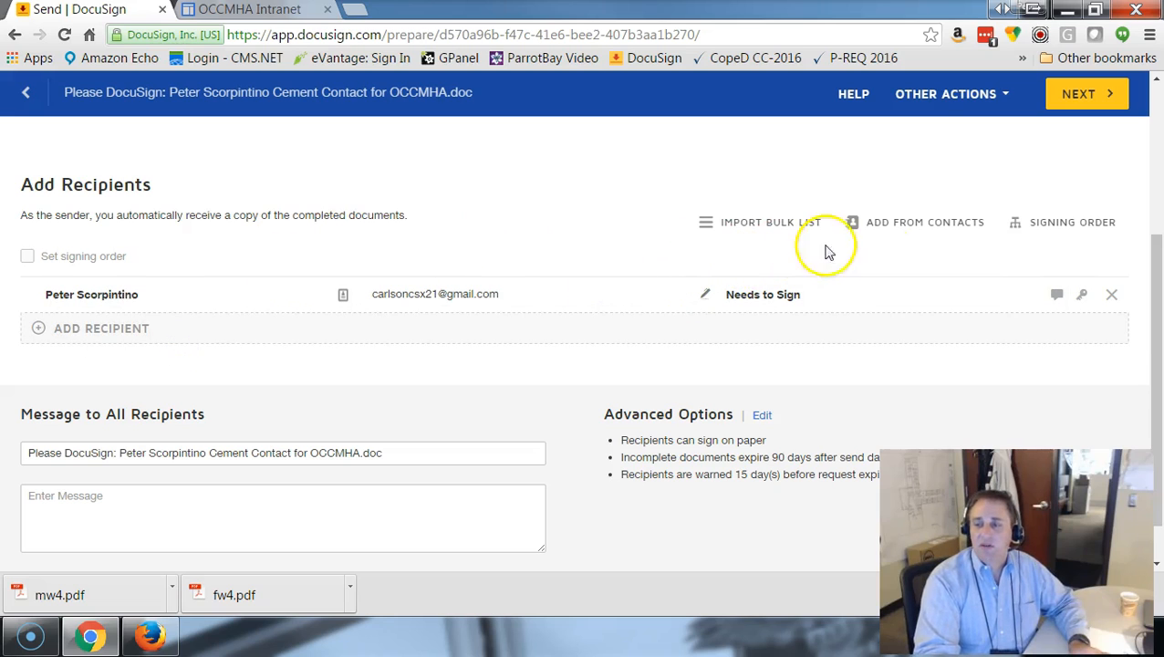
Add the first OCCMHA signatory as the second signing recipient from the saved contacts.
{"action": "left_click", "coordinate": [110, 328]}
{"action": "left_click", "coordinate": [117, 334]}
{"action": "type", "text": "hillier"}
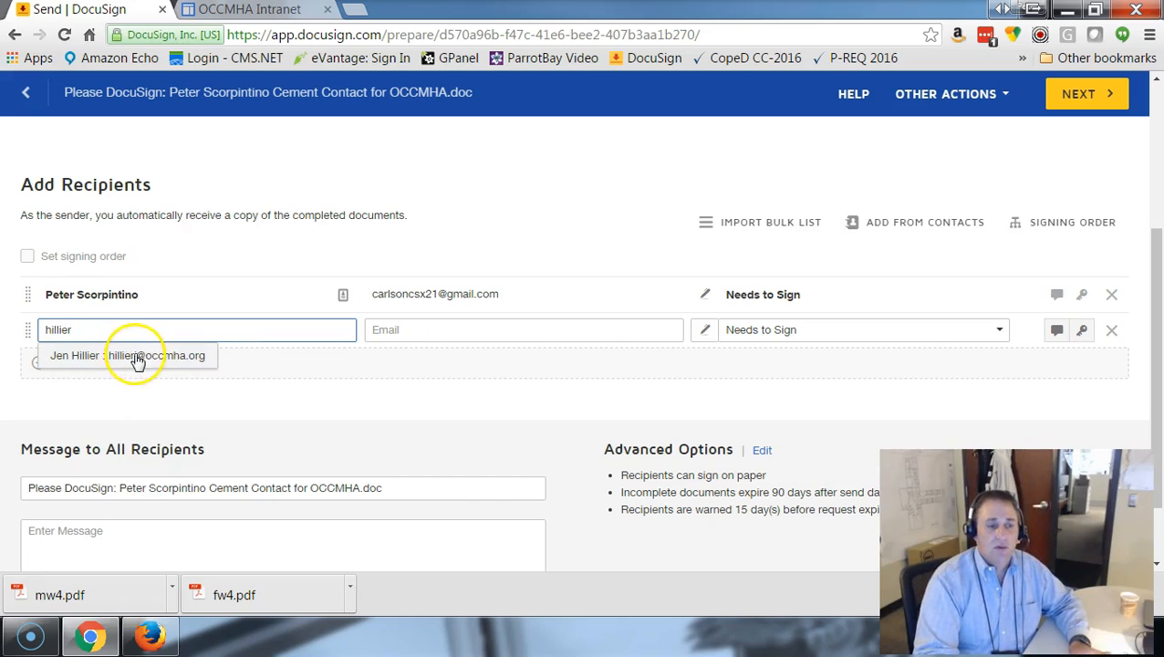
{"action": "left_click", "coordinate": [135, 356]}
Add the sender's own OCCMHA contact as the third signing recipient.
{"action": "left_click", "coordinate": [111, 364]}
{"action": "left_click", "coordinate": [111, 365]}
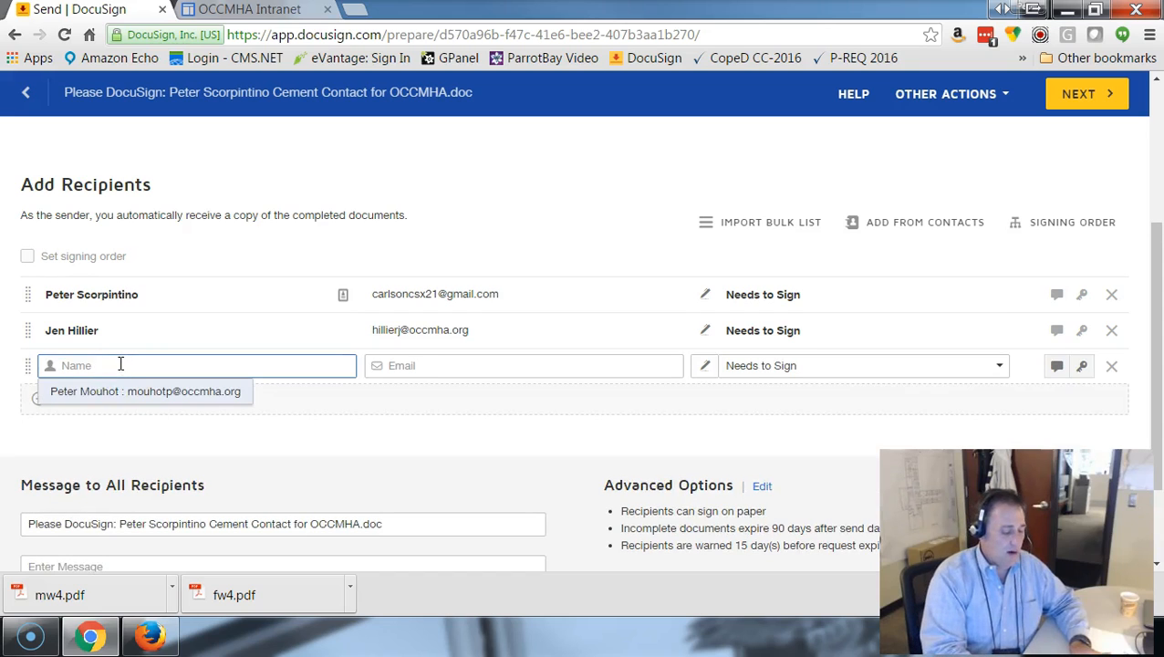
{"action": "type", "text": "peter"}
{"action": "key", "text": "BackSpace"}
{"action": "type", "text": "e"}
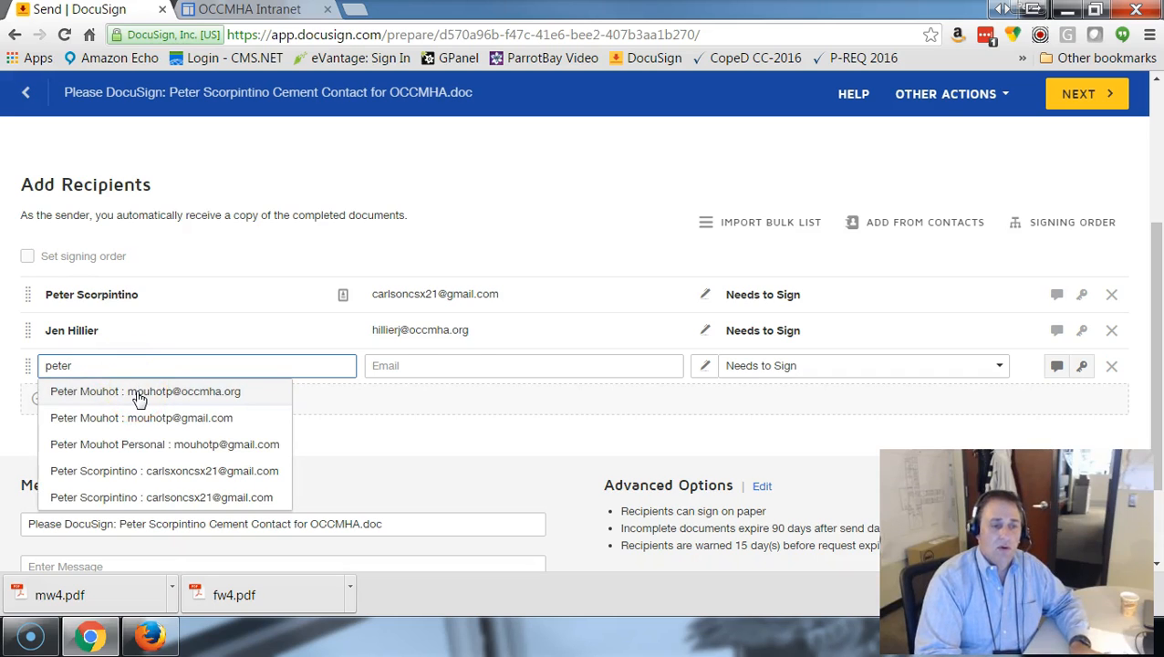
{"action": "left_click", "coordinate": [139, 394]}
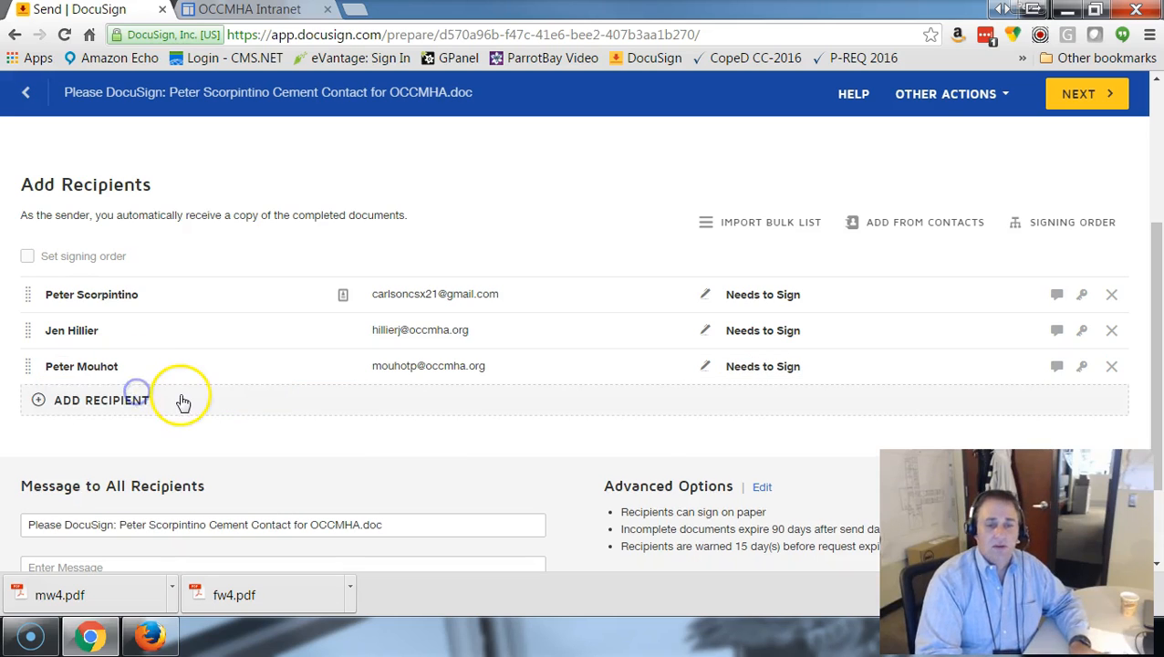
Add a fourth recipient with the colleague's full name and work e-mail, and set the role to Receives a Copy.
{"action": "left_click", "coordinate": [97, 402]}
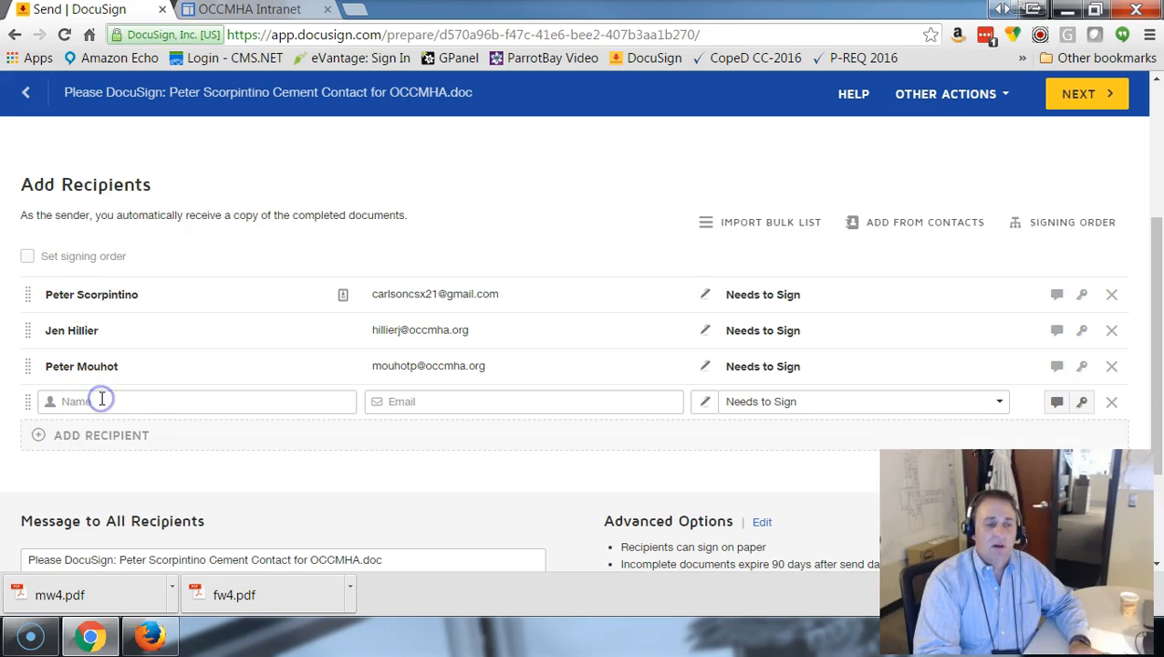
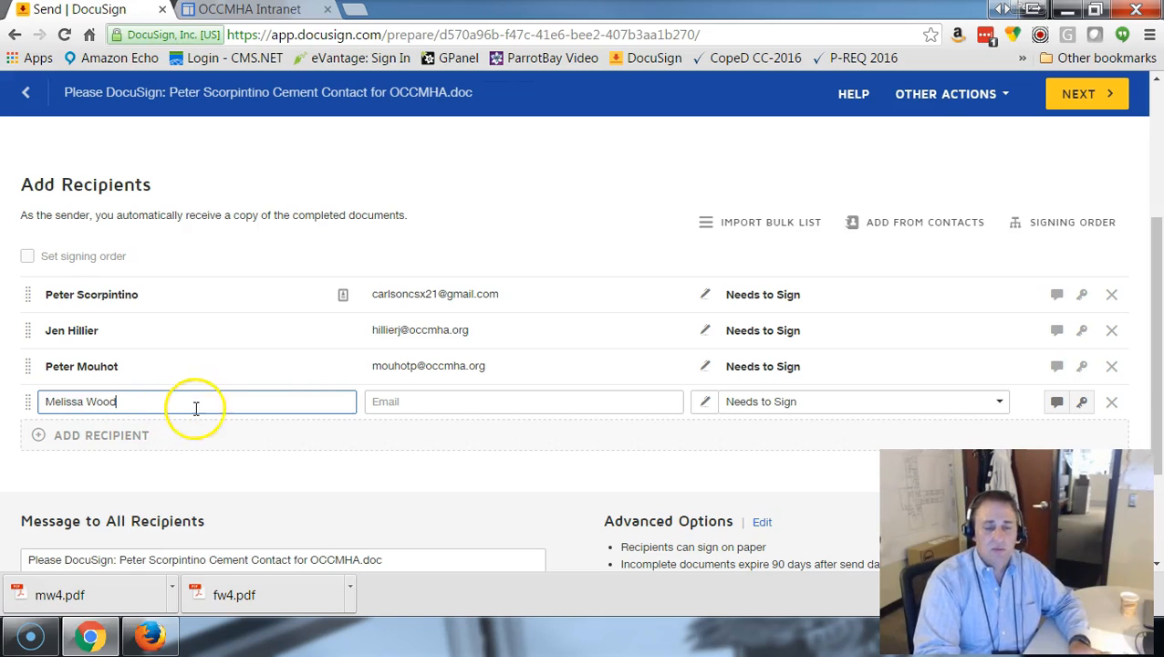
{"action": "left_click", "coordinate": [376, 404]}
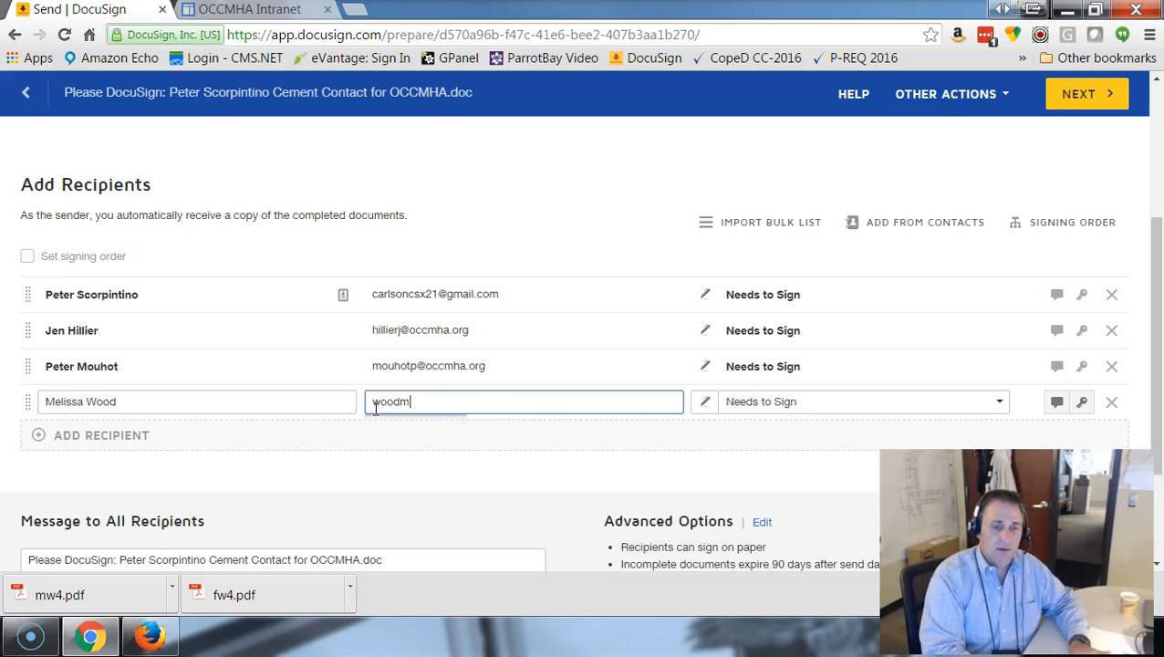
{"action": "left_click", "coordinate": [941, 404]}
{"action": "left_click", "coordinate": [830, 452]}
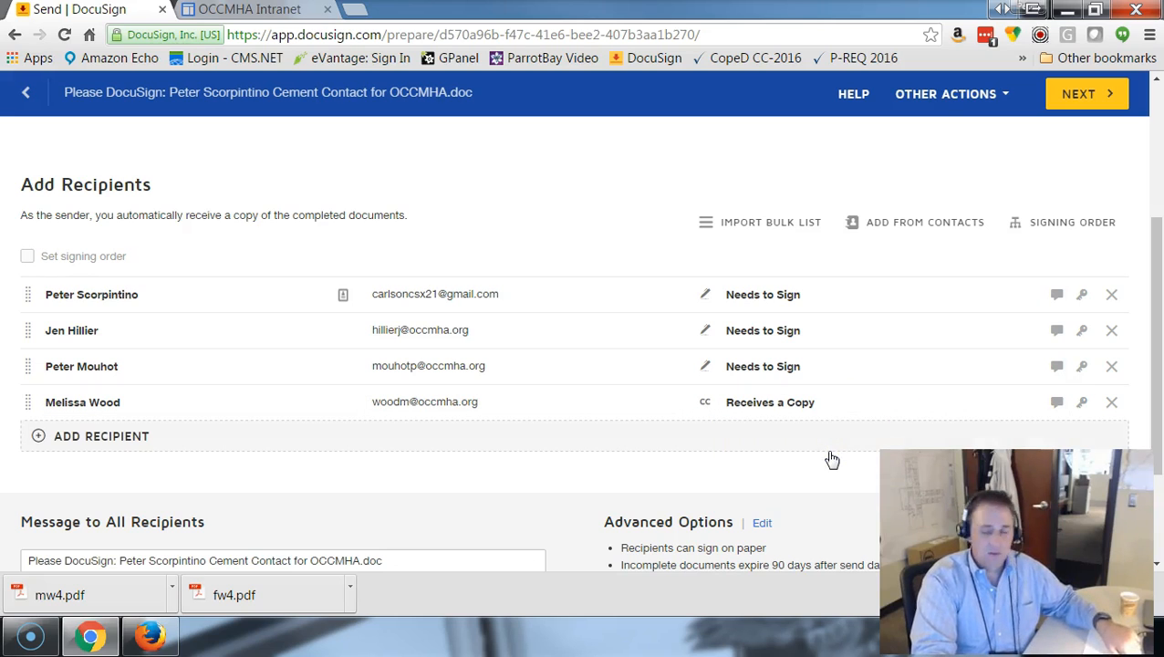
{"action": "left_click", "coordinate": [797, 472]}
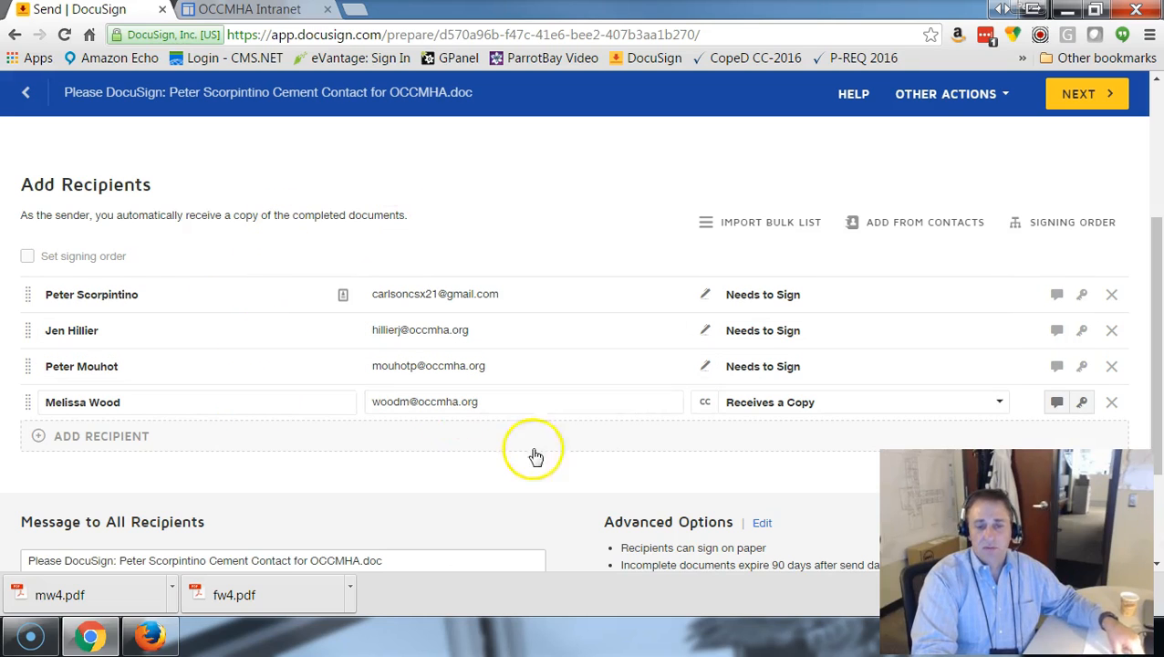
Enter "Thank you for you quote" as the message to all recipients and continue to field placement.
{"action": "scroll", "coordinate": [516, 464], "scroll_direction": "down", "scroll_amount": 1}
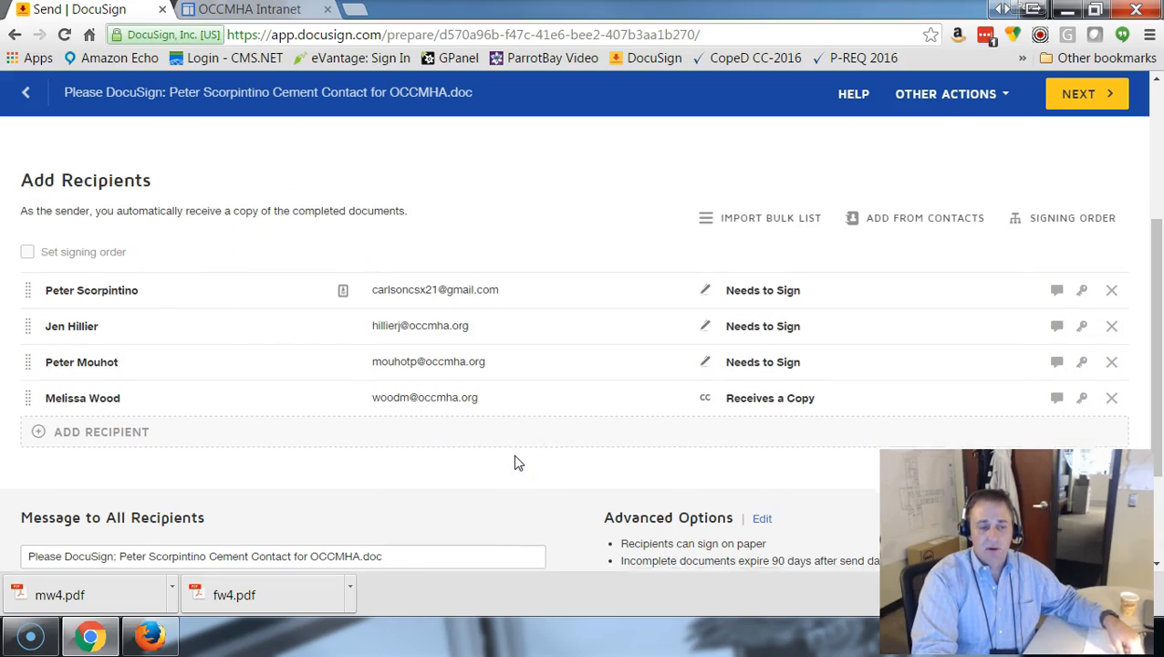
{"action": "left_click", "coordinate": [166, 528]}
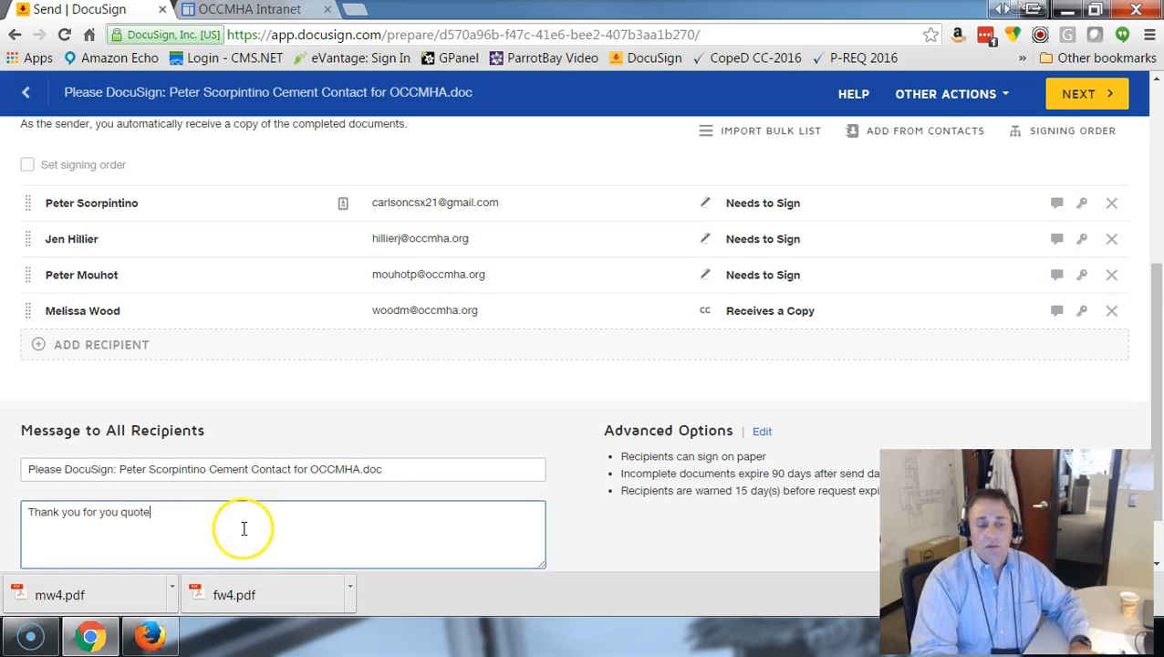
{"action": "scroll", "coordinate": [383, 493], "scroll_direction": "down", "scroll_amount": 1}
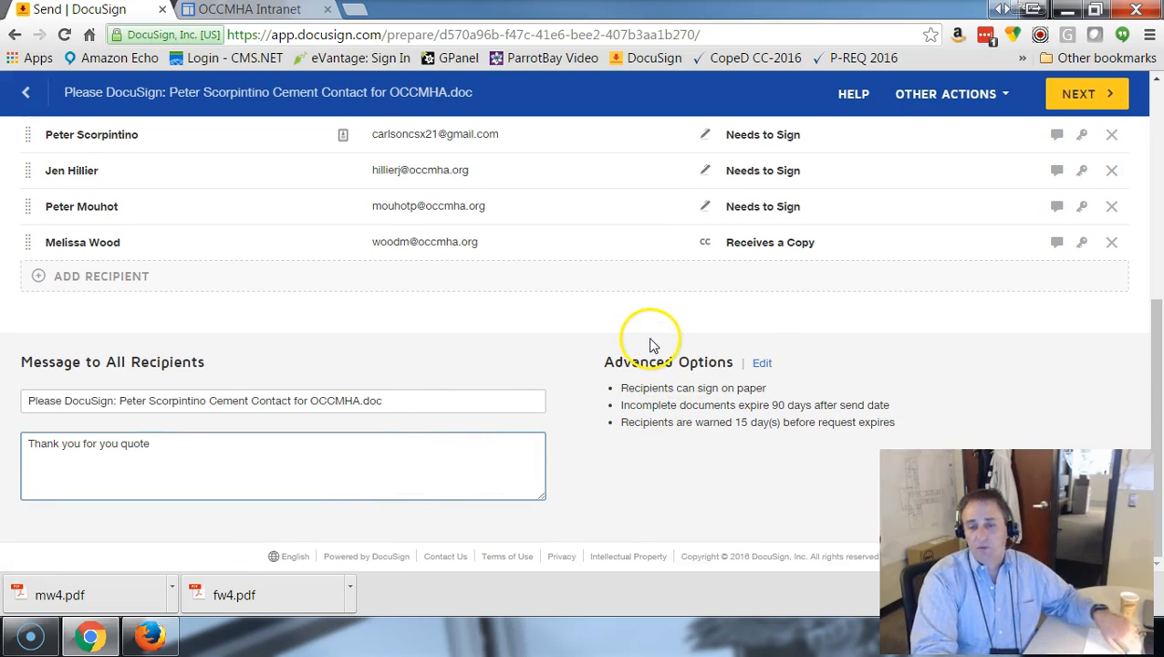
{"action": "left_click", "coordinate": [626, 321]}
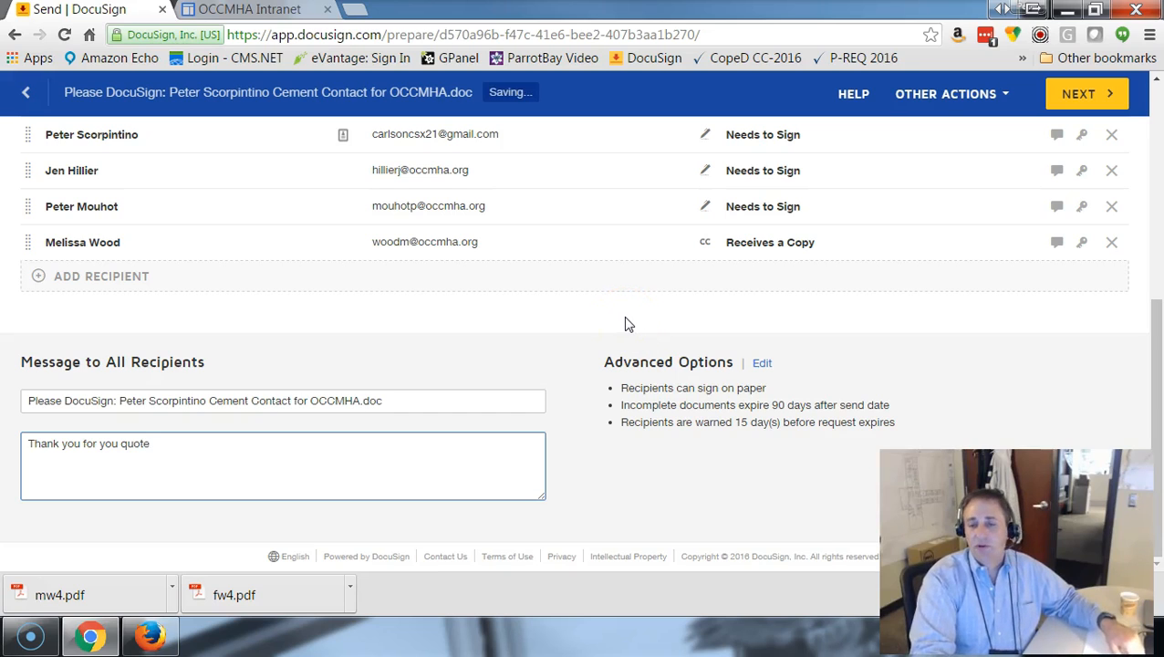
{"action": "left_click", "coordinate": [612, 321]}
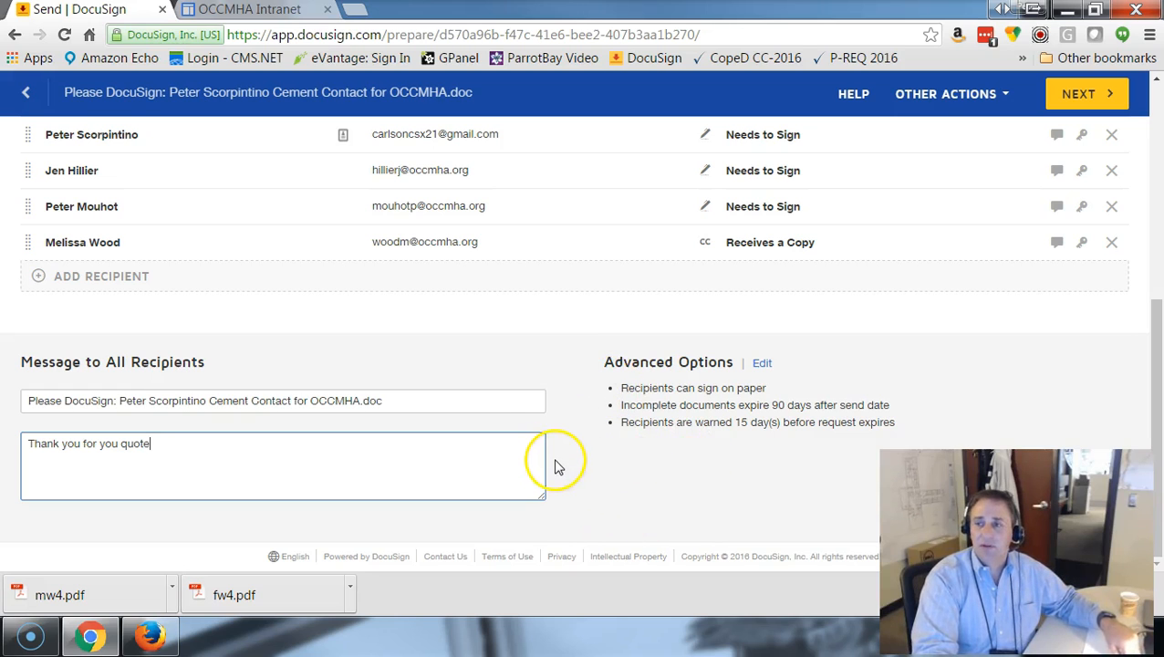
{"action": "scroll", "coordinate": [927, 233], "scroll_direction": "up", "scroll_amount": 2}
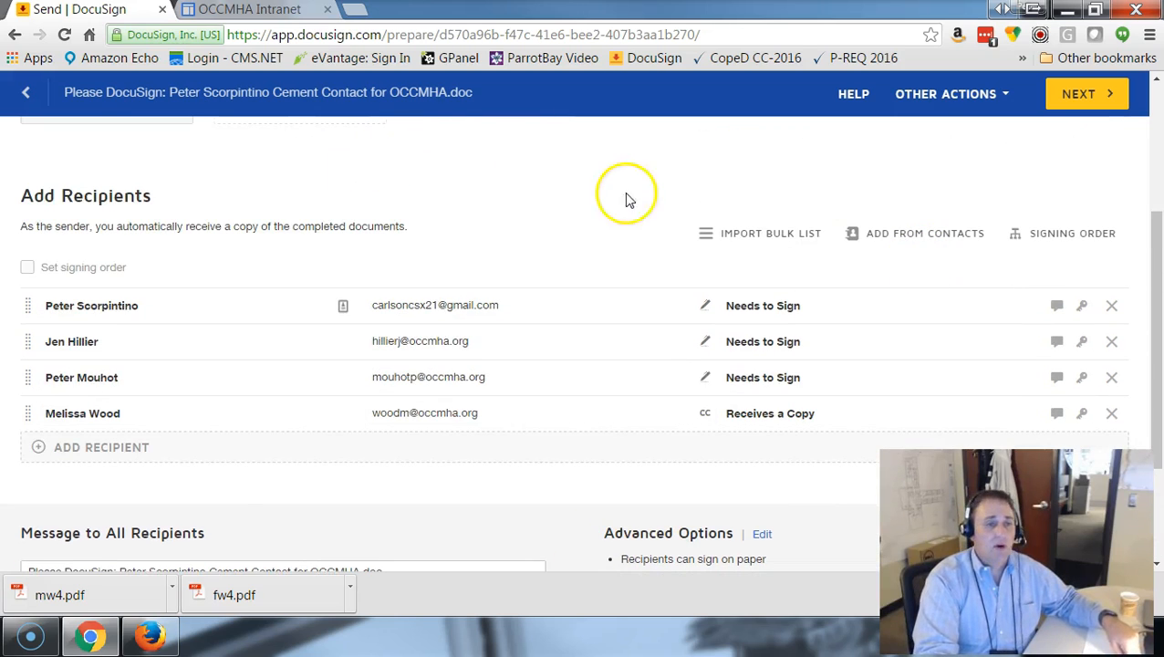
{"action": "left_click", "coordinate": [1073, 96]}
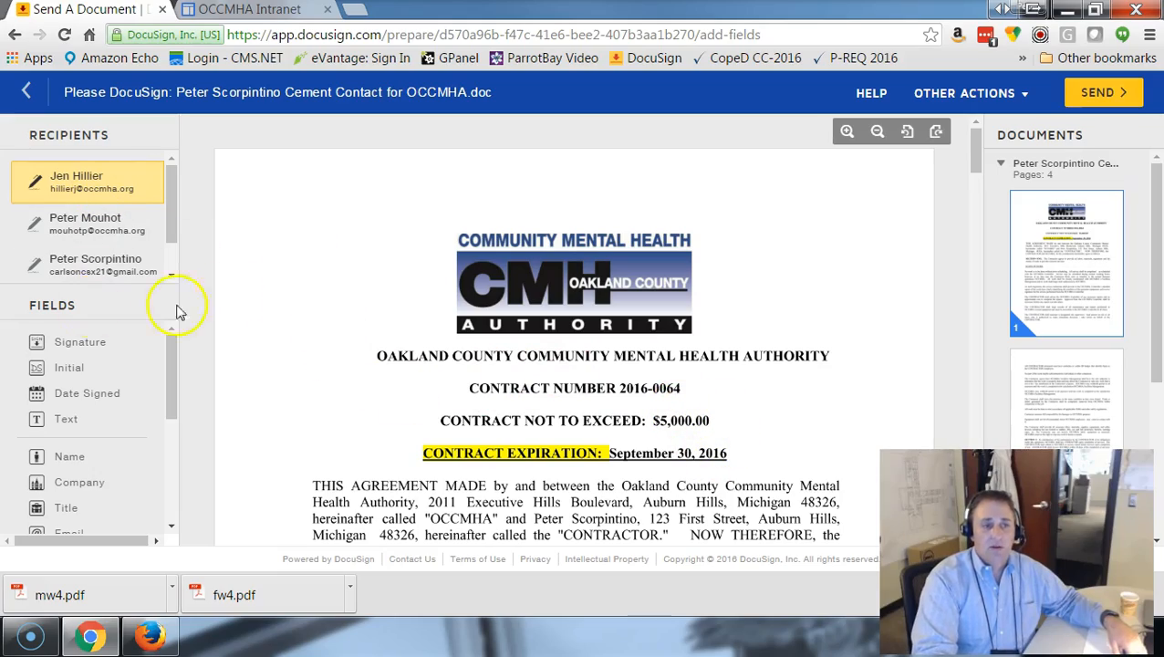
Examine the contract's last pages, especially the signature, title and date lines for OCCMHA and the contractor on page 4.
{"action": "scroll", "coordinate": [448, 348], "scroll_direction": "down", "scroll_amount": 15}
{"action": "scroll", "coordinate": [449, 350], "scroll_direction": "down", "scroll_amount": 20}
{"action": "scroll", "coordinate": [449, 352], "scroll_direction": "down", "scroll_amount": 5}
{"action": "scroll", "coordinate": [448, 349], "scroll_direction": "up", "scroll_amount": 6}
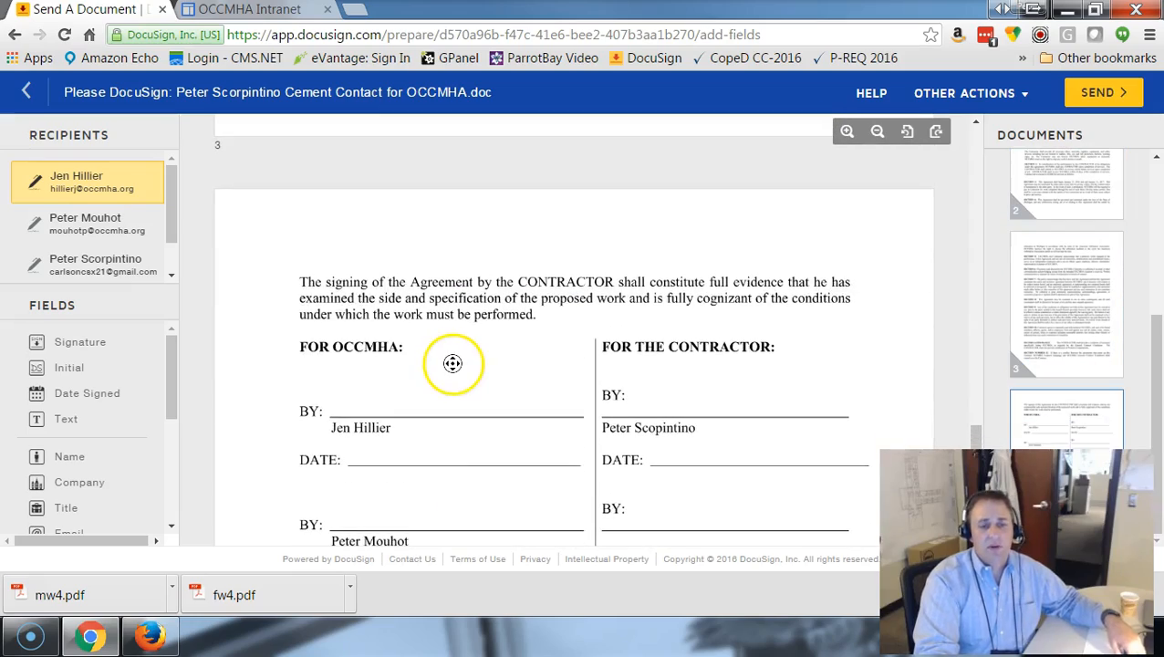
{"action": "scroll", "coordinate": [452, 365], "scroll_direction": "down", "scroll_amount": 3}
{"action": "scroll", "coordinate": [450, 374], "scroll_direction": "down", "scroll_amount": 1}
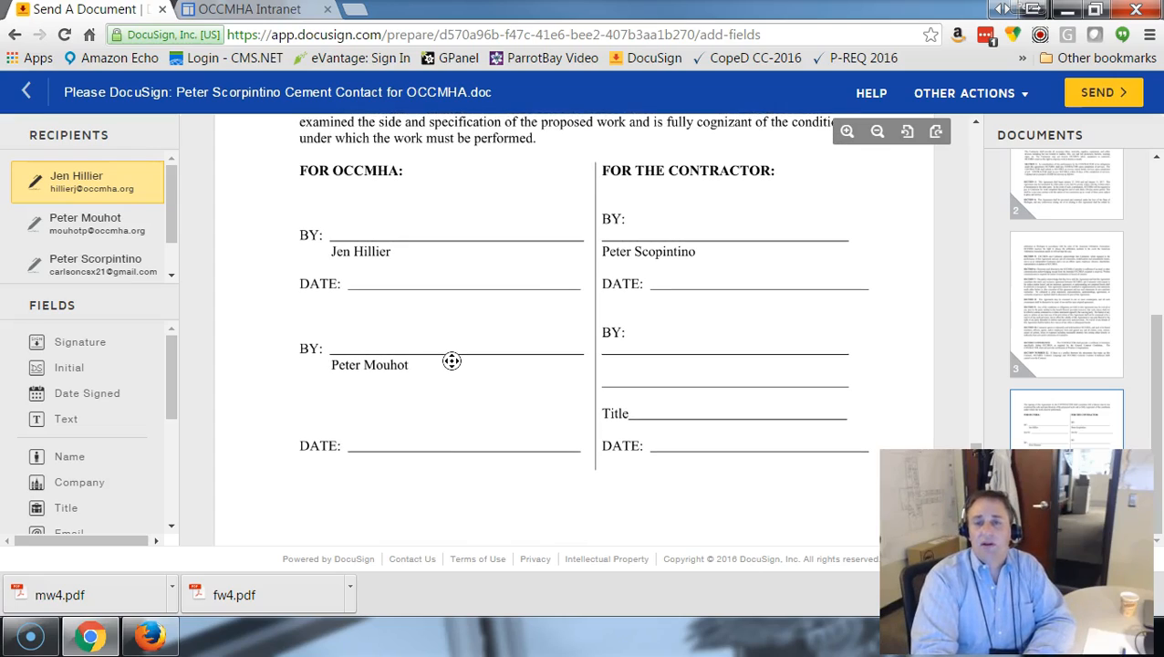
{"action": "scroll", "coordinate": [658, 242], "scroll_direction": "up", "scroll_amount": 10}
{"action": "scroll", "coordinate": [655, 297], "scroll_direction": "down", "scroll_amount": 6}
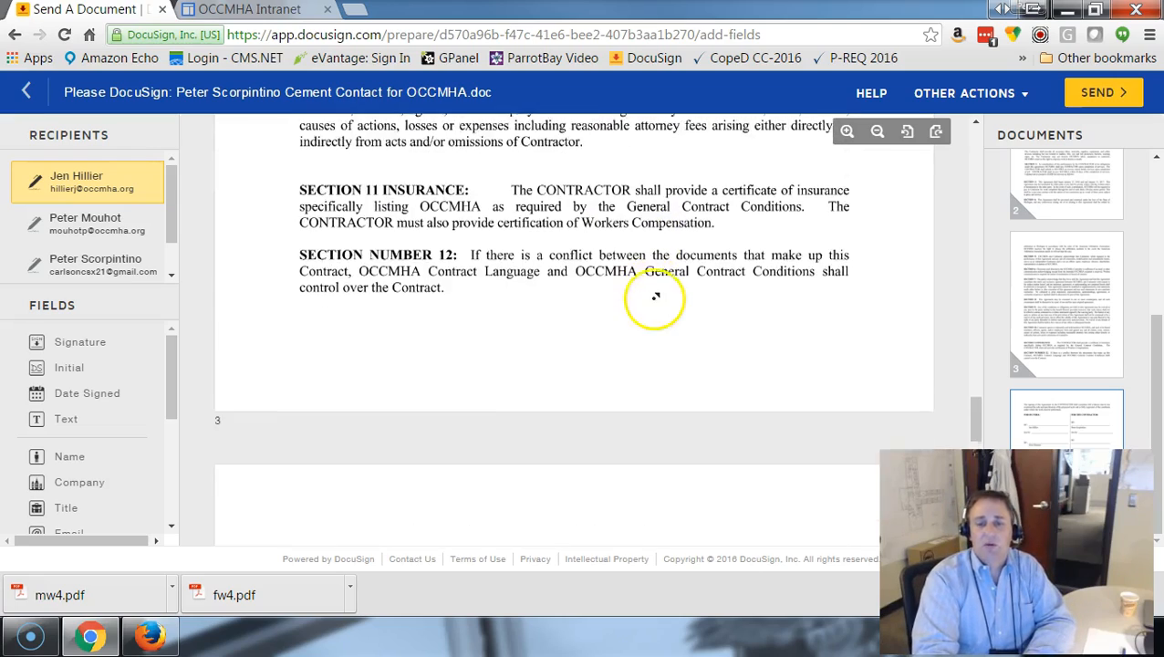
{"action": "scroll", "coordinate": [655, 297], "scroll_direction": "down", "scroll_amount": 5}
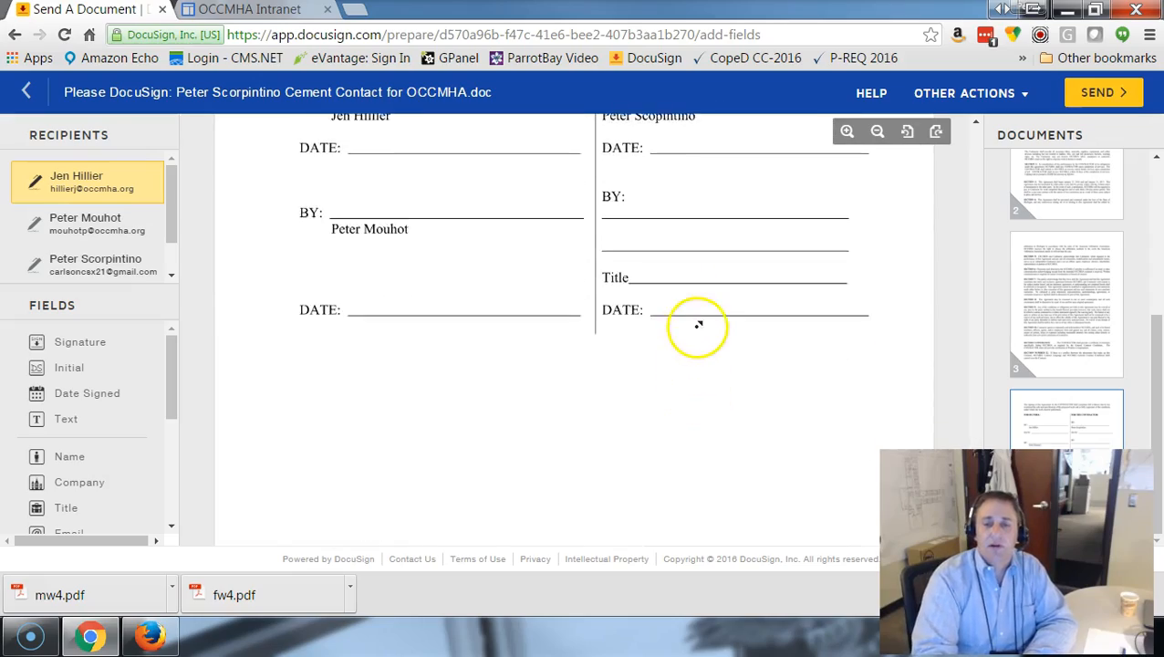
{"action": "scroll", "coordinate": [698, 325], "scroll_direction": "up", "scroll_amount": 8}
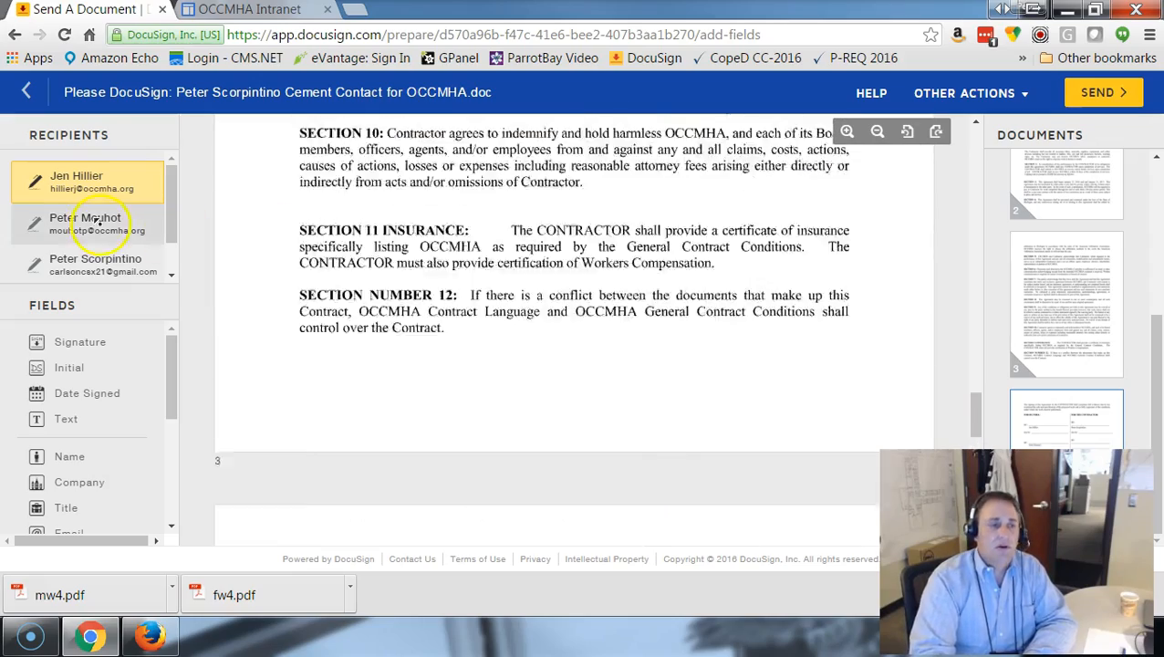
{"action": "scroll", "coordinate": [686, 392], "scroll_direction": "down", "scroll_amount": 10}
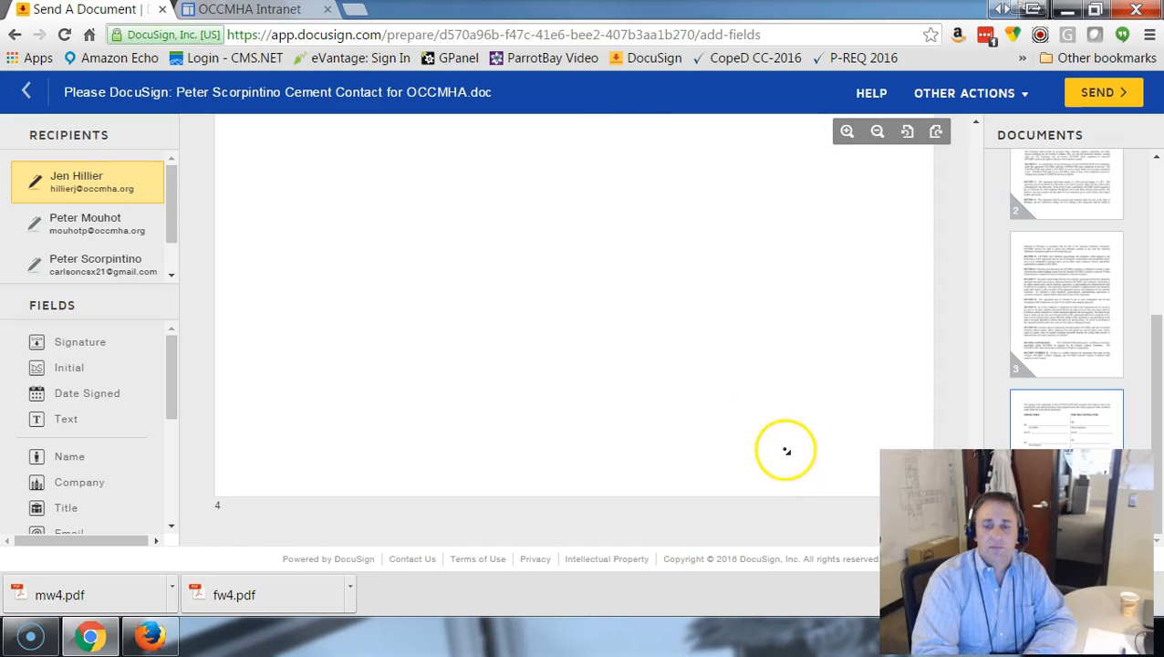
{"action": "scroll", "coordinate": [506, 412], "scroll_direction": "up", "scroll_amount": 2}
{"action": "scroll", "coordinate": [506, 412], "scroll_direction": "down", "scroll_amount": 1}
Place a signature field on the contractor's first BY line on page 4 with the first listed recipient selected.
{"action": "scroll", "coordinate": [652, 361], "scroll_direction": "up", "scroll_amount": 5}
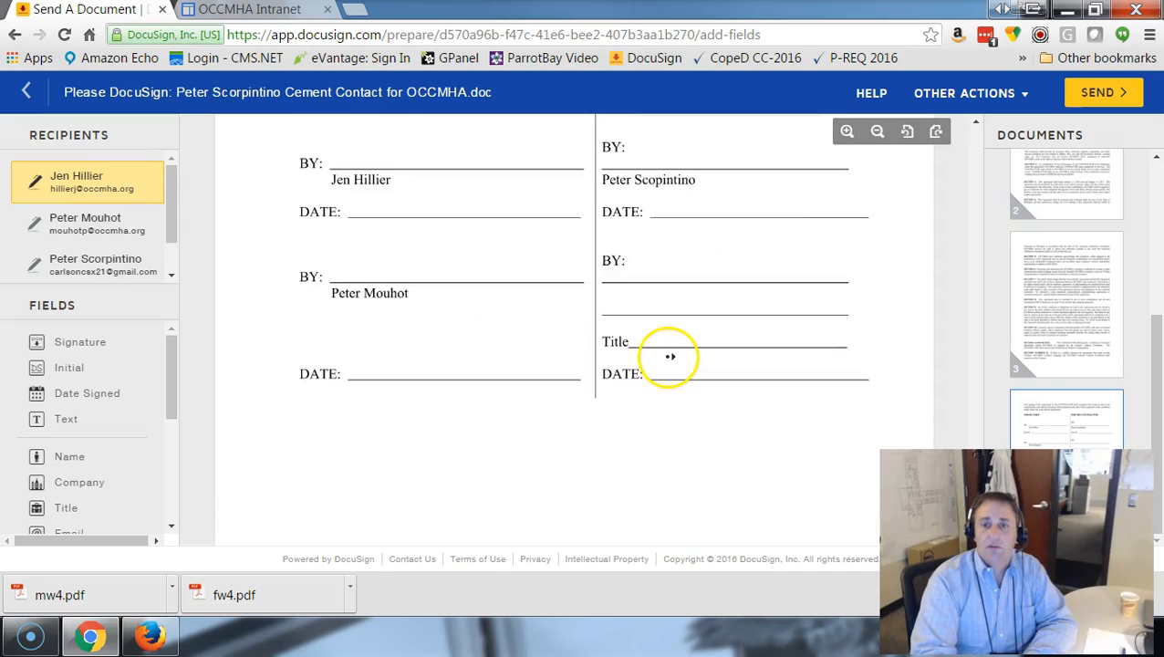
{"action": "scroll", "coordinate": [485, 299], "scroll_direction": "up", "scroll_amount": 4}
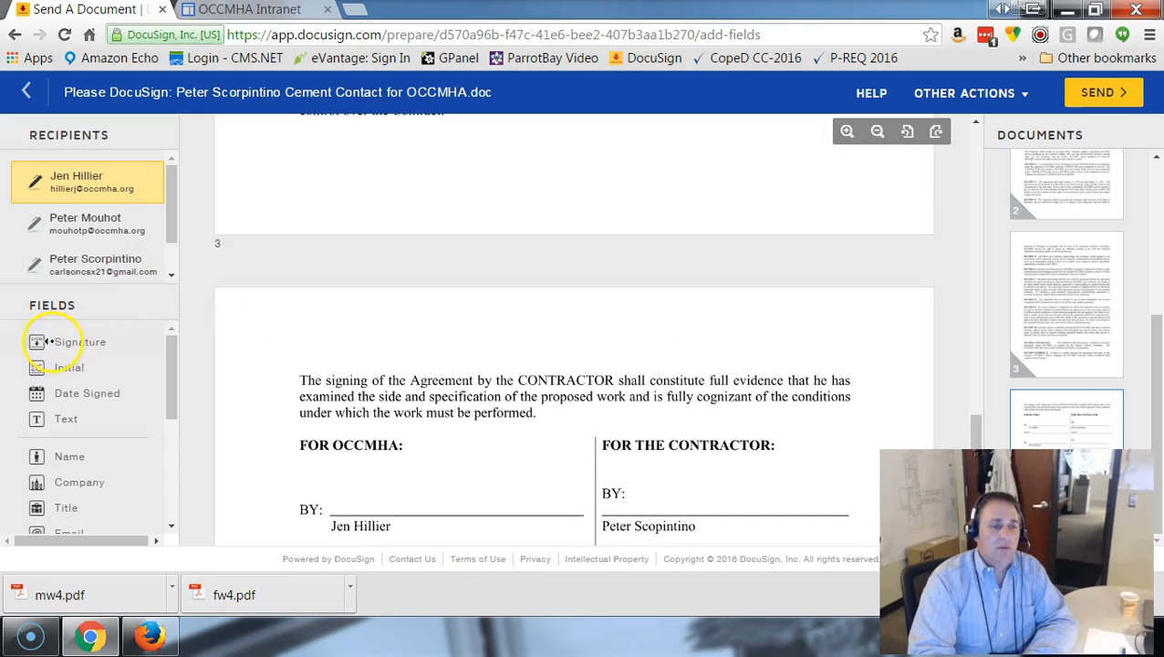
{"action": "mouse_move", "coordinate": [32, 344]}
{"action": "left_mouse_down"}
{"action": "mouse_move", "coordinate": [213, 338]}
{"action": "mouse_move", "coordinate": [470, 388]}
{"action": "mouse_move", "coordinate": [638, 484]}
{"action": "left_mouse_up"}
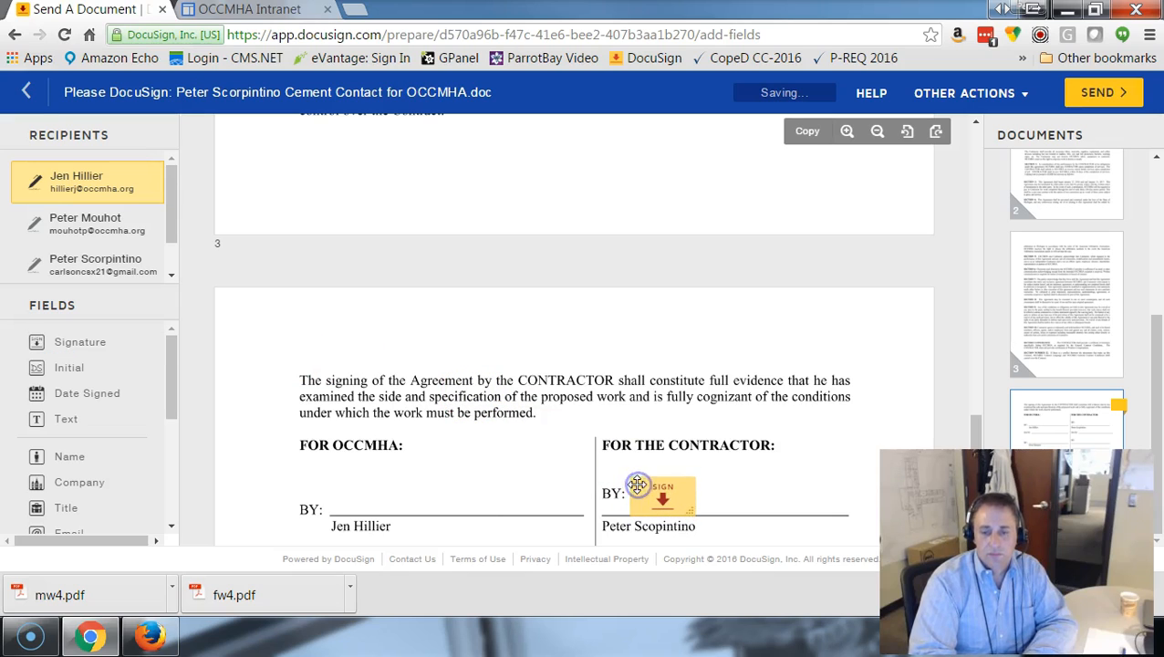
Reassign the signature field on the contractor's first BY line to the contractor, the third listed recipient.
{"action": "left_click", "coordinate": [683, 500]}
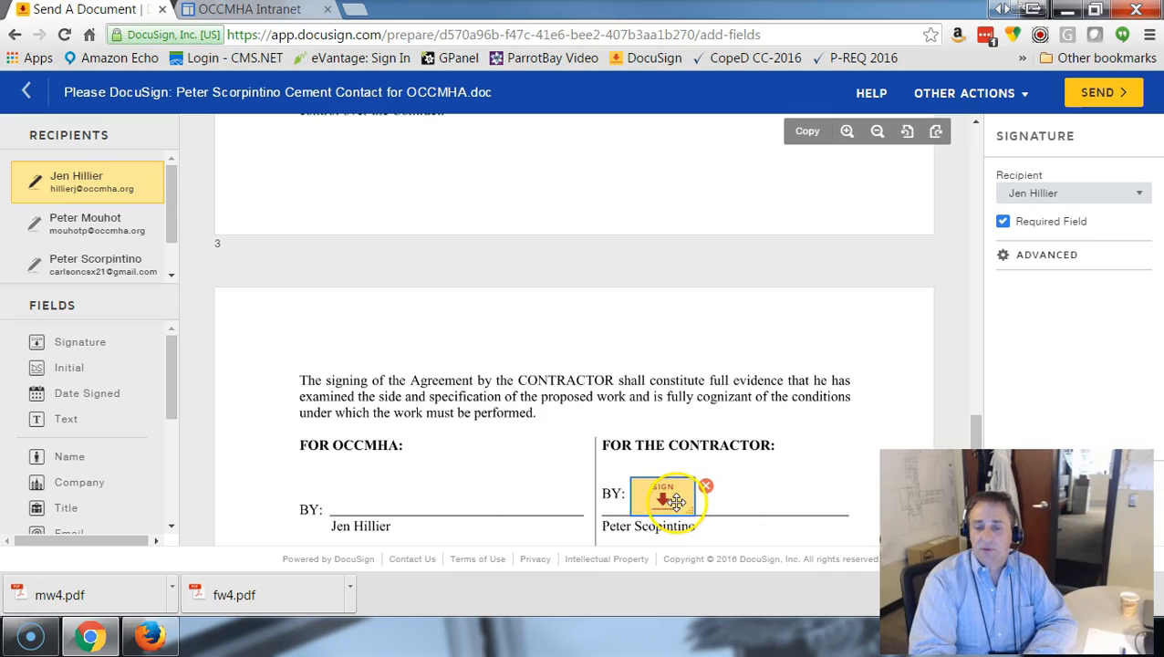
{"action": "left_click", "coordinate": [1138, 194]}
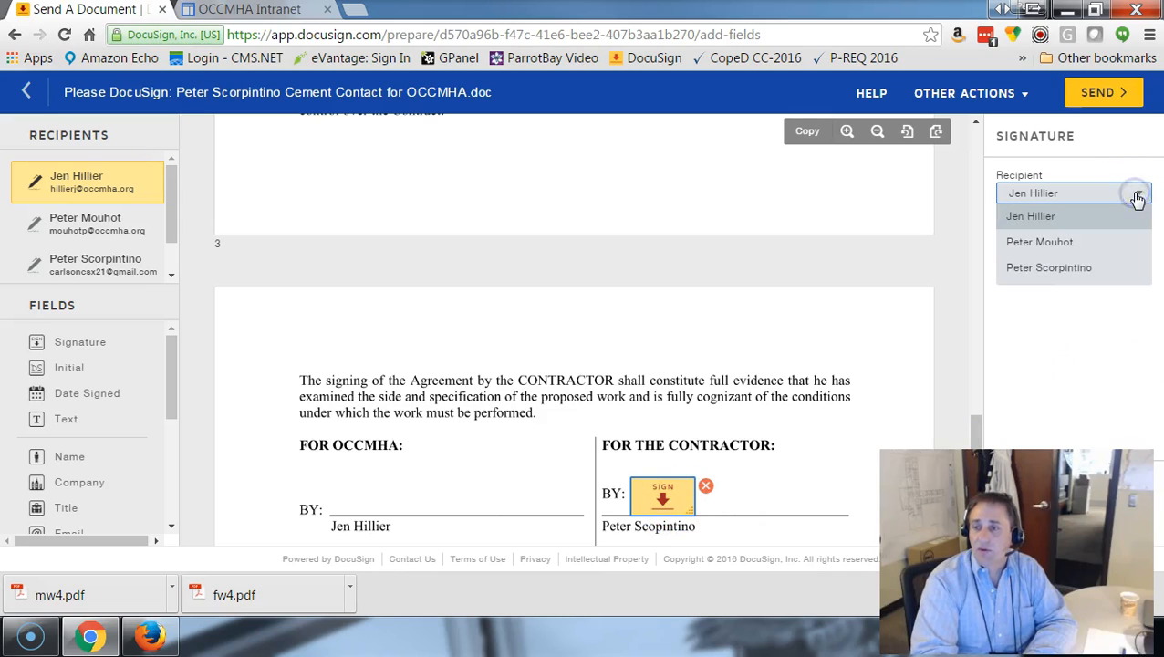
{"action": "left_click", "coordinate": [1089, 268]}
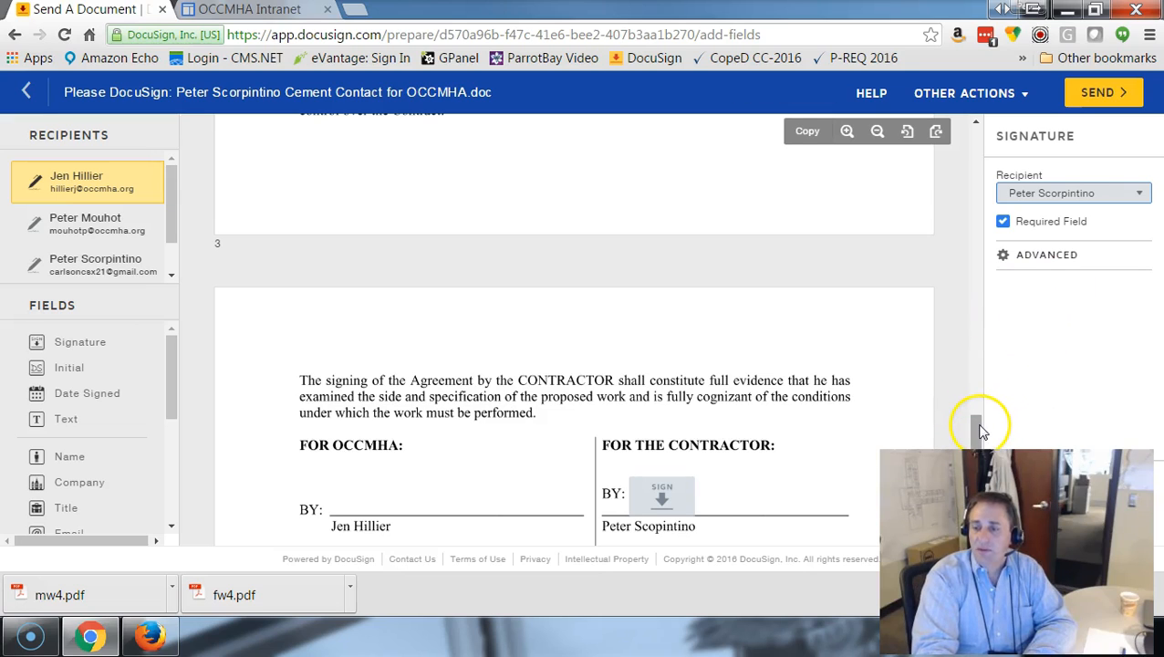
Place a Date Signed field on the contractor's first DATE line on page 4 and assign it to the contractor recipient.
{"action": "left_click_drag", "start_coordinate": [981, 427], "coordinate": [979, 433]}
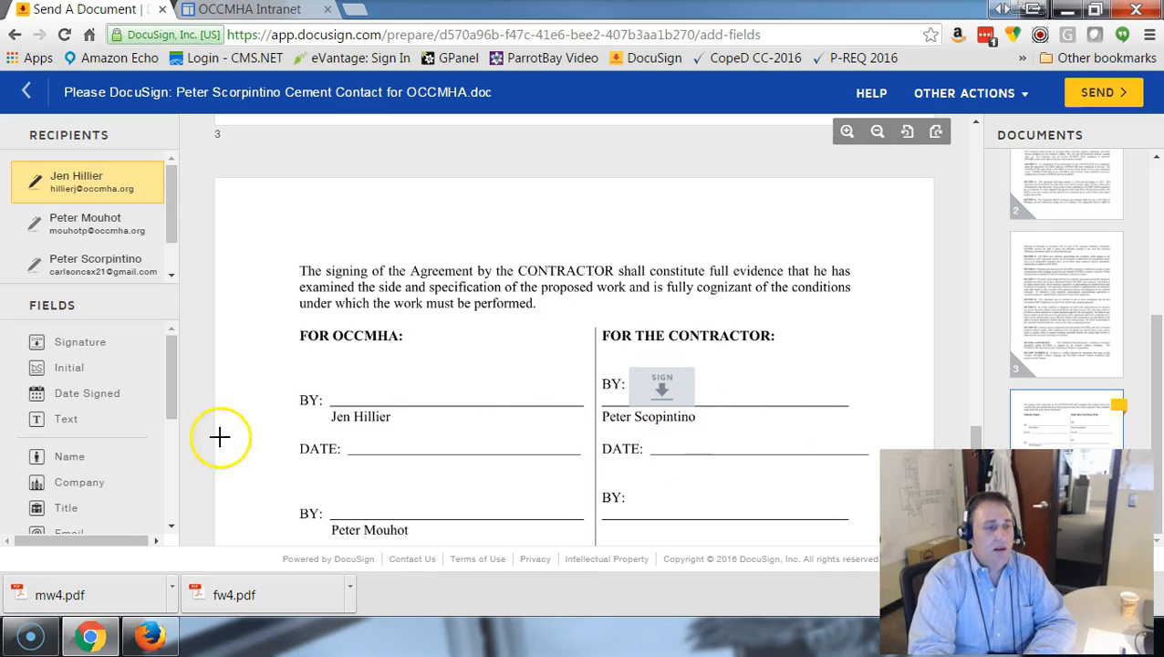
{"action": "left_click", "coordinate": [33, 402]}
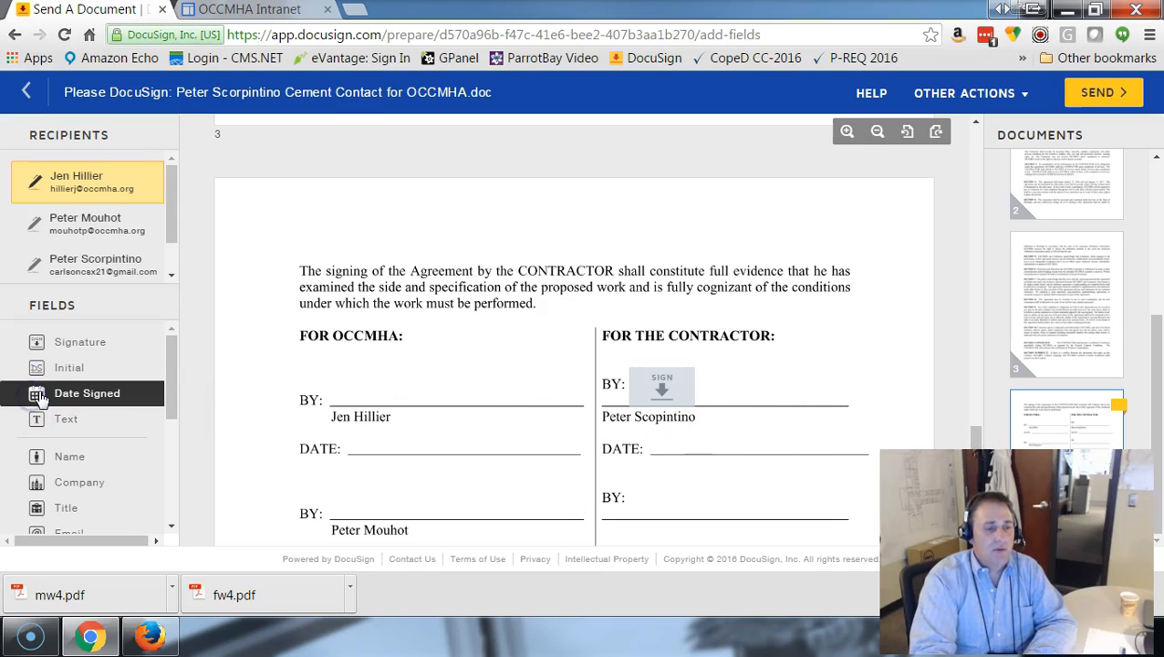
{"action": "left_click_drag", "start_coordinate": [38, 398], "coordinate": [212, 414]}
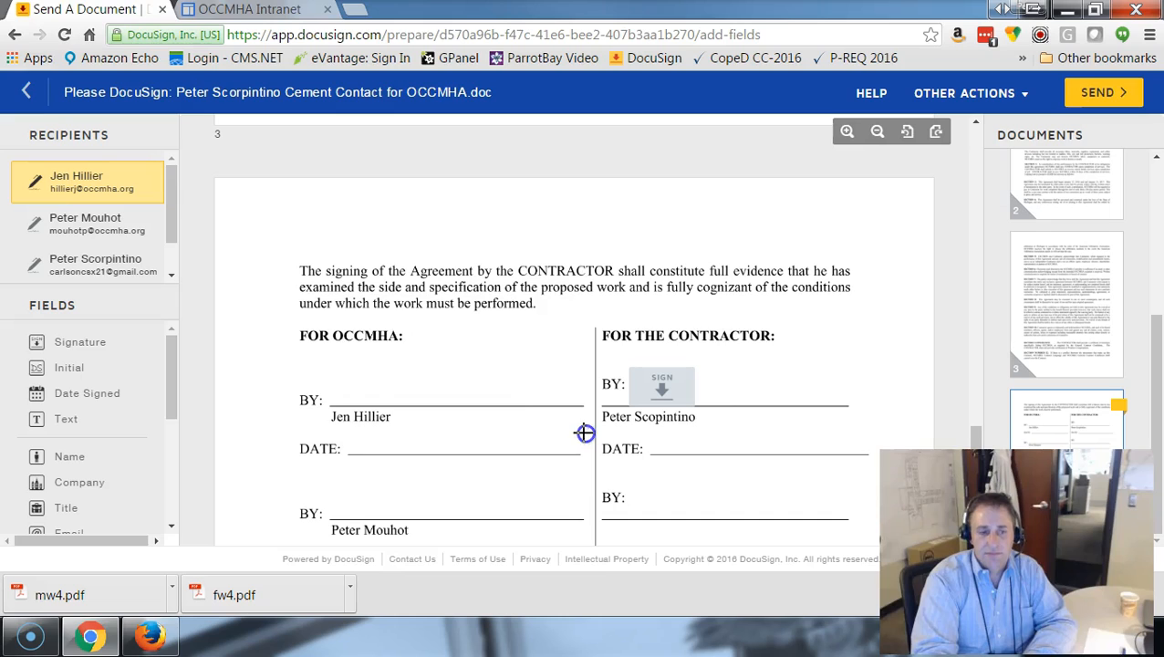
{"action": "left_click", "coordinate": [90, 394]}
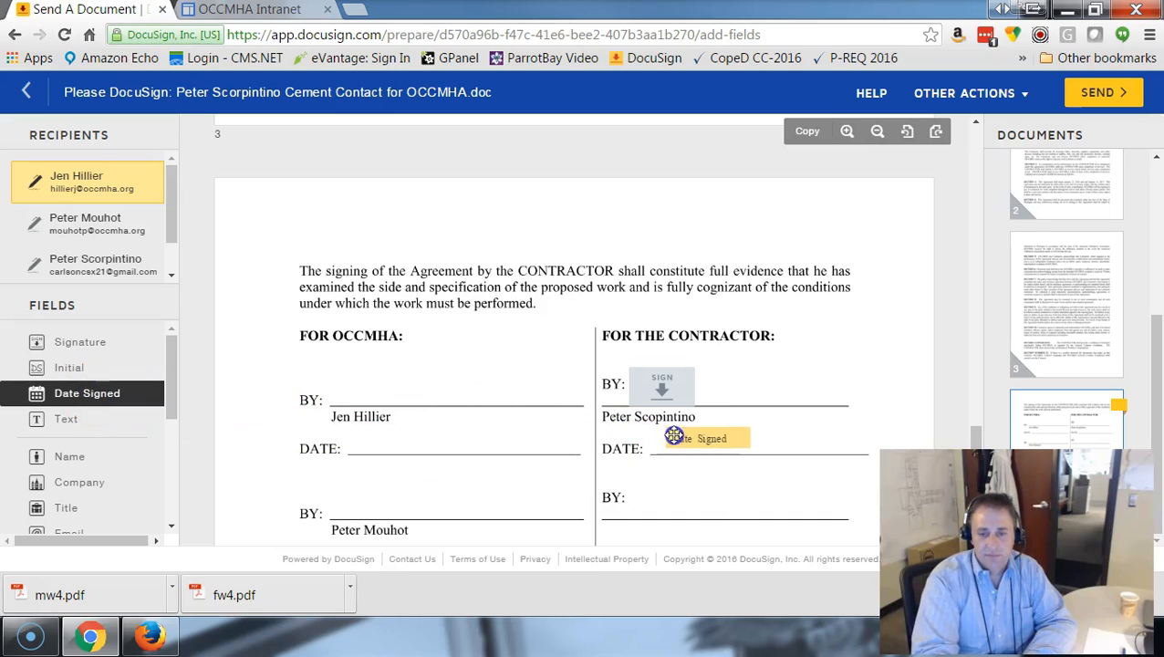
{"action": "left_click", "coordinate": [662, 441]}
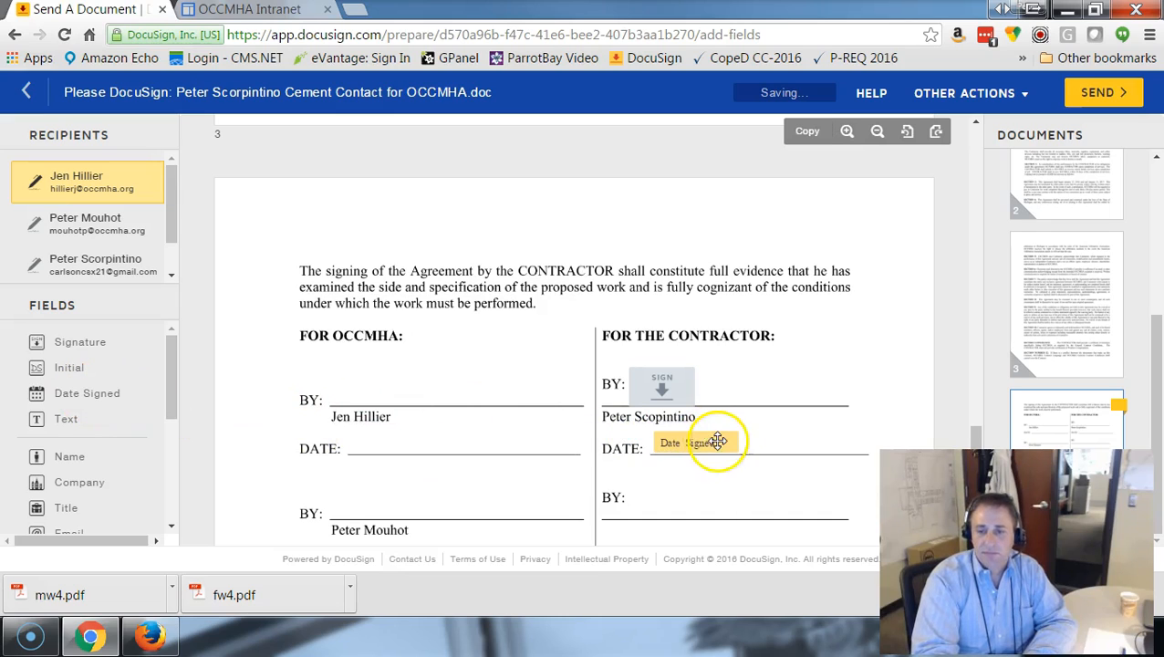
{"action": "left_click", "coordinate": [721, 442]}
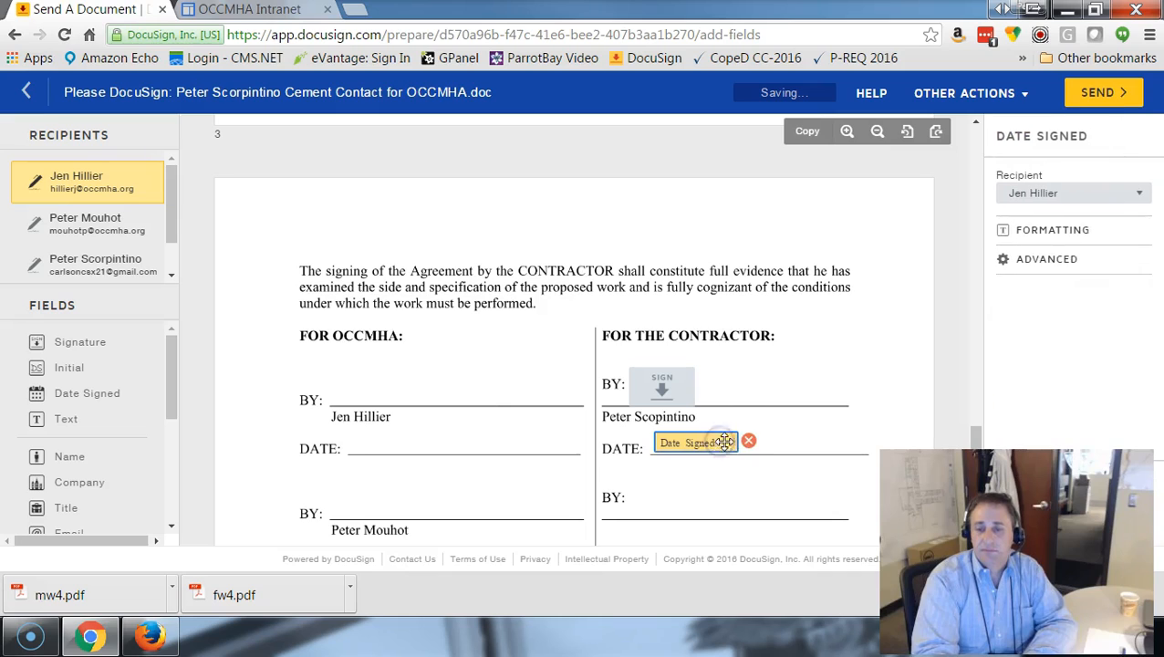
{"action": "left_click", "coordinate": [1098, 193]}
{"action": "left_click", "coordinate": [1066, 266]}
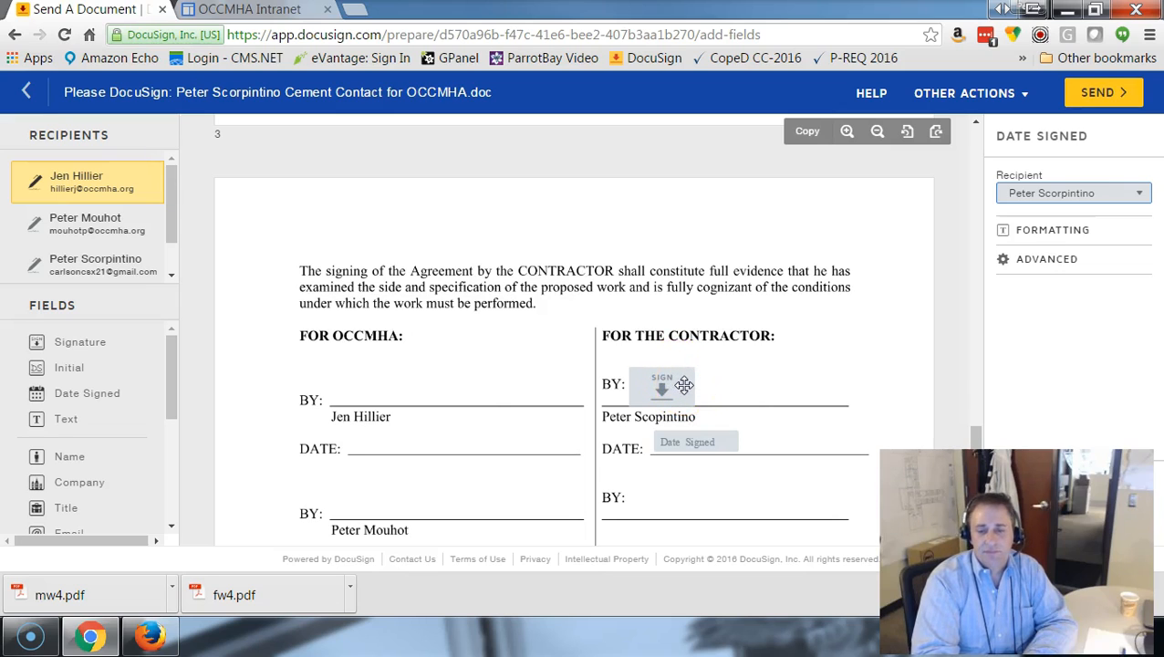
Place a signature field on the first BY line under FOR OCCMHA and assign it to the first listed recipient.
{"action": "scroll", "coordinate": [601, 424], "scroll_direction": "down", "scroll_amount": 2}
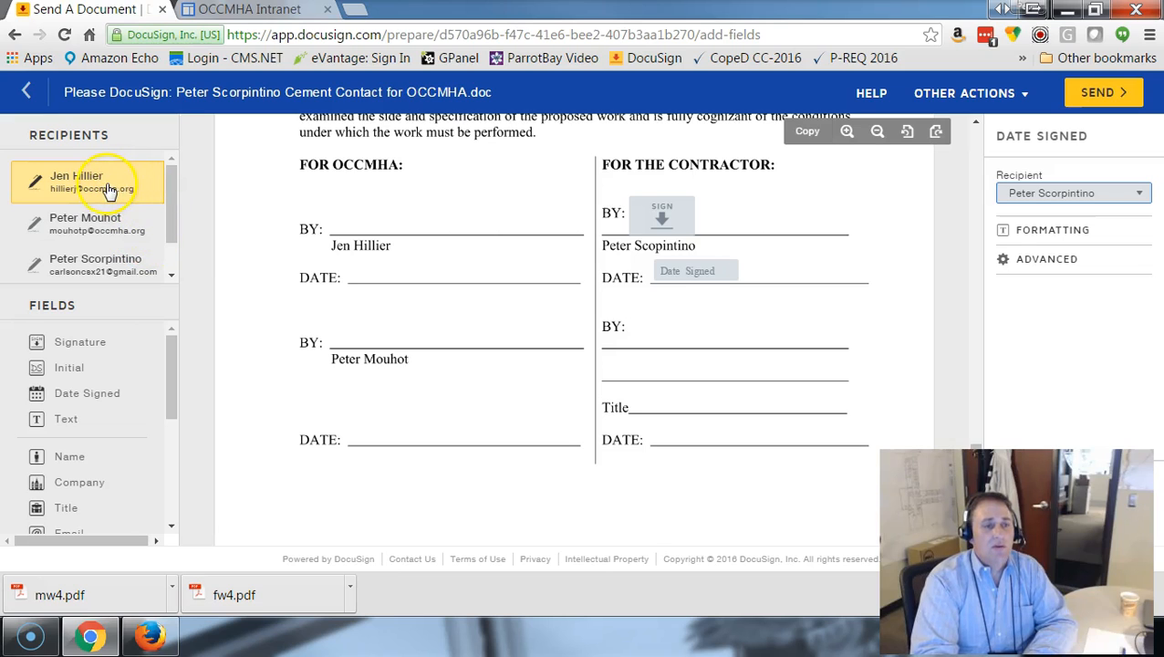
{"action": "left_click", "coordinate": [43, 344]}
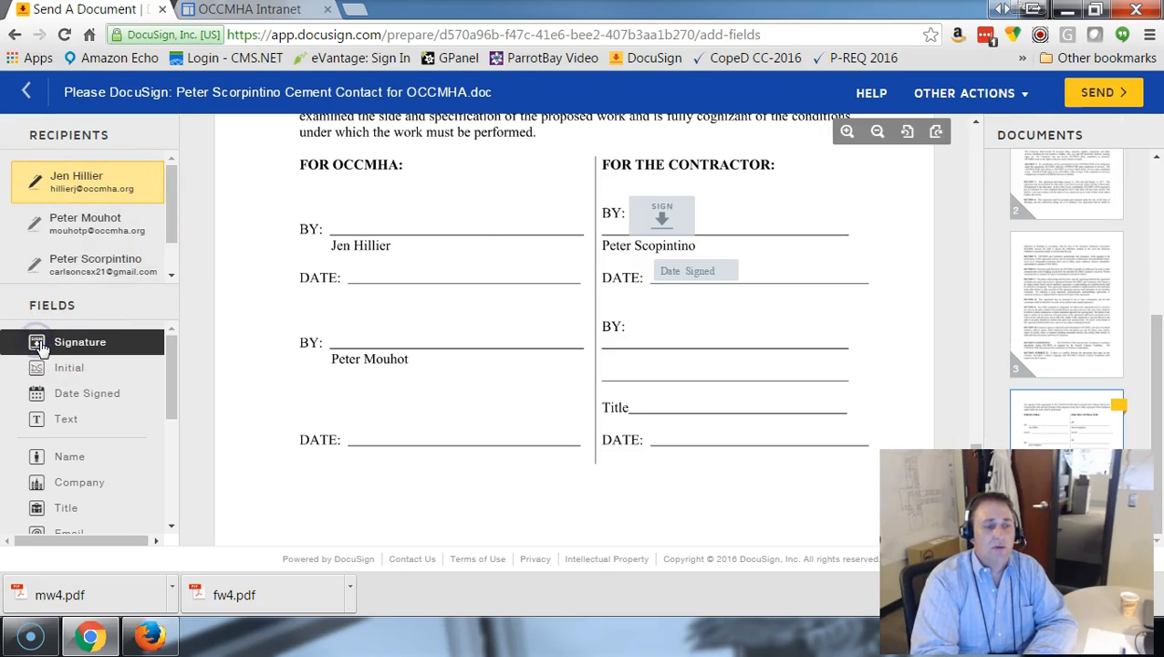
{"action": "left_click", "coordinate": [160, 313]}
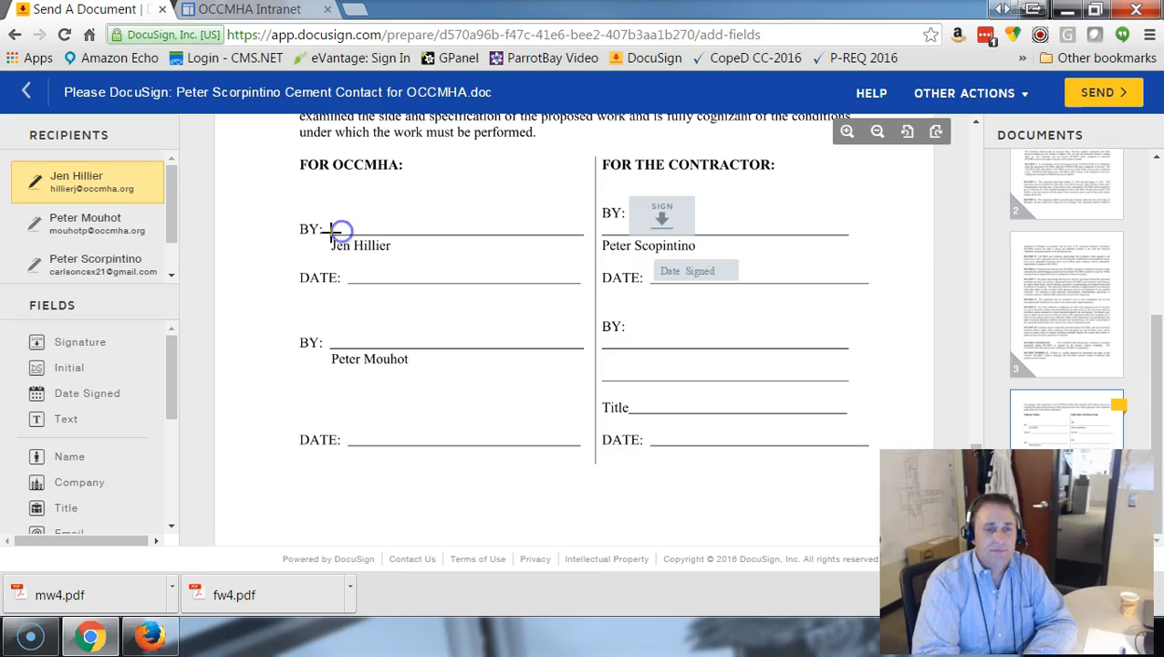
{"action": "mouse_move", "coordinate": [39, 345]}
{"action": "left_mouse_down"}
{"action": "mouse_move", "coordinate": [226, 334]}
{"action": "mouse_move", "coordinate": [227, 290]}
{"action": "mouse_move", "coordinate": [349, 224]}
{"action": "mouse_move", "coordinate": [344, 202]}
{"action": "left_mouse_up"}
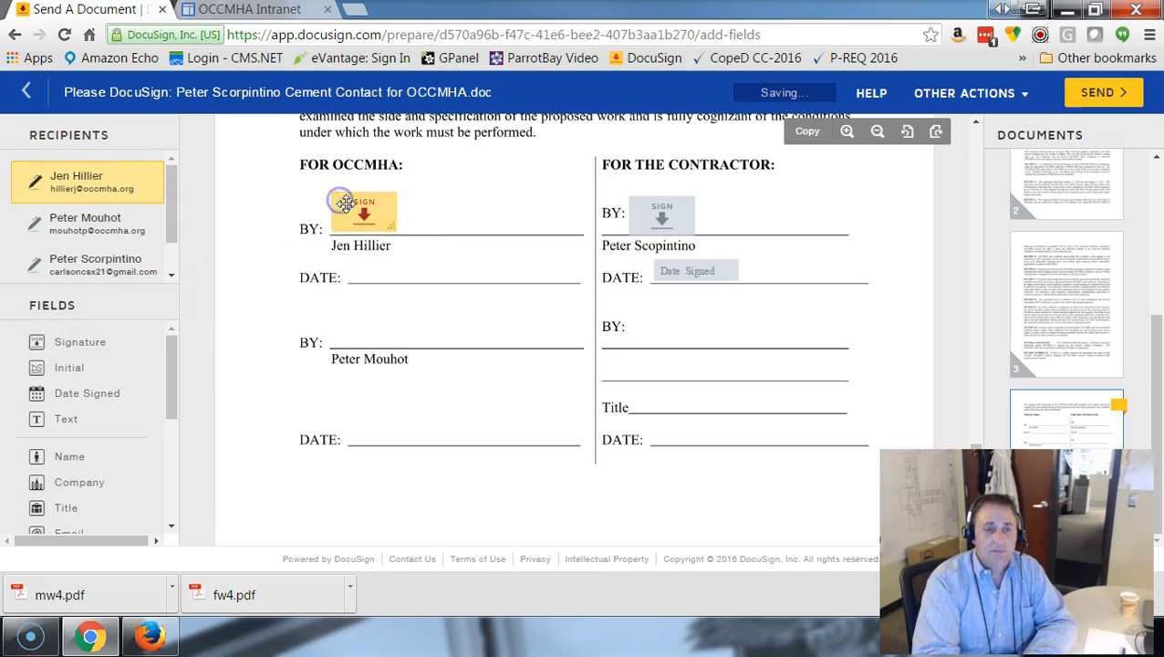
{"action": "left_click", "coordinate": [376, 219]}
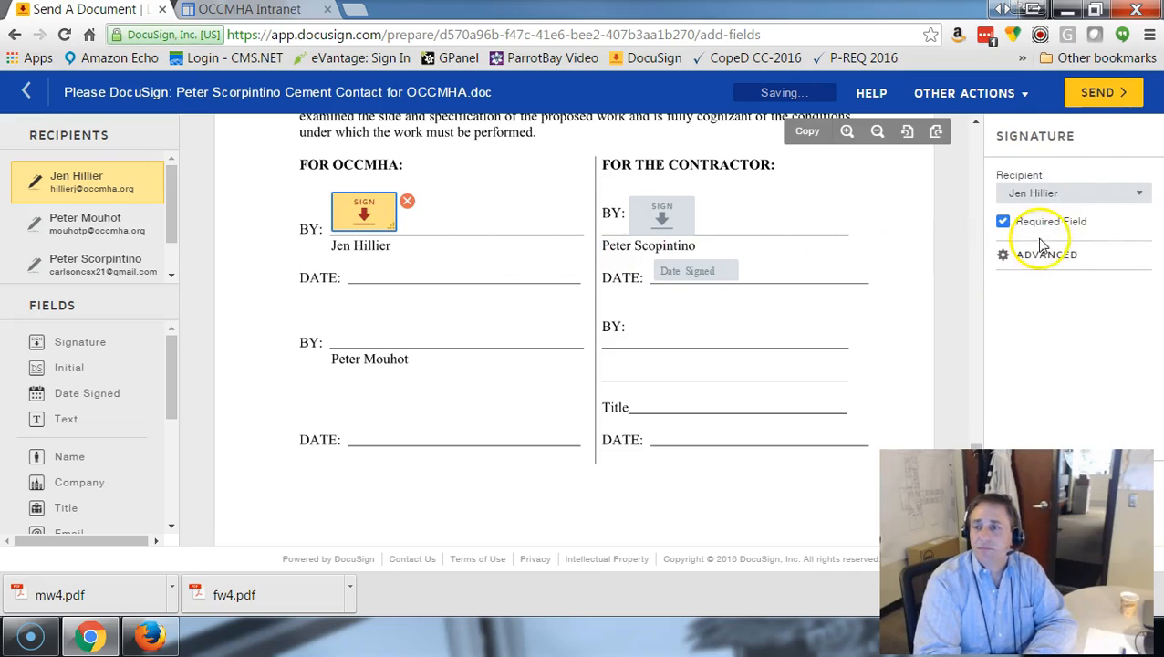
{"action": "left_click", "coordinate": [1111, 193]}
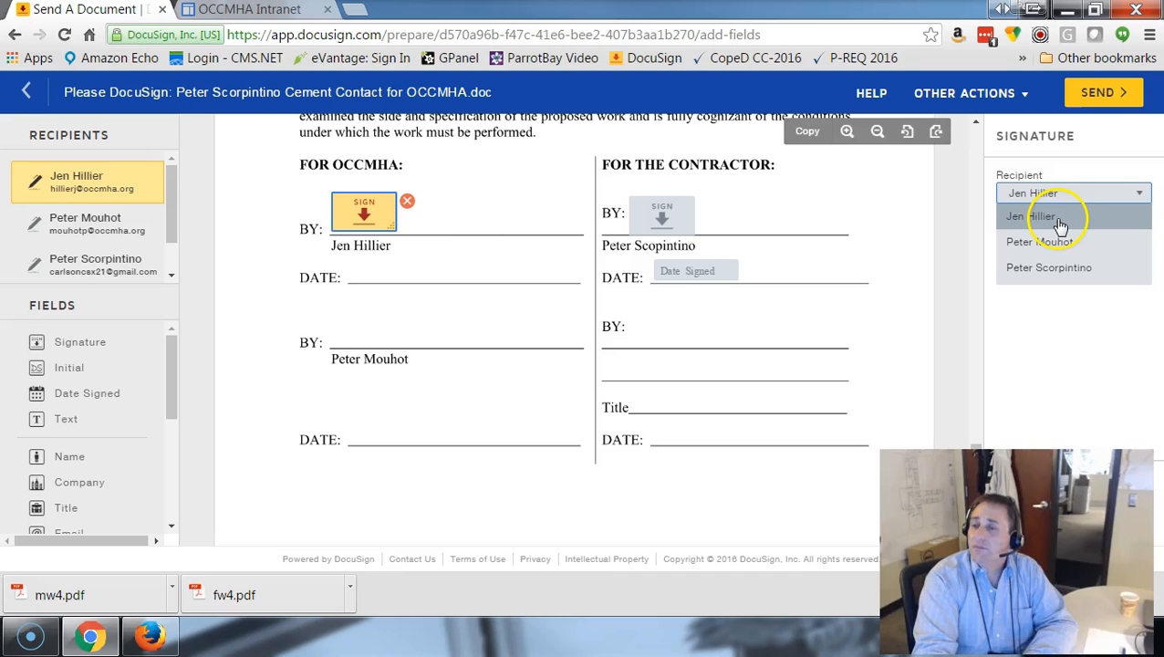
{"action": "left_click", "coordinate": [1061, 219]}
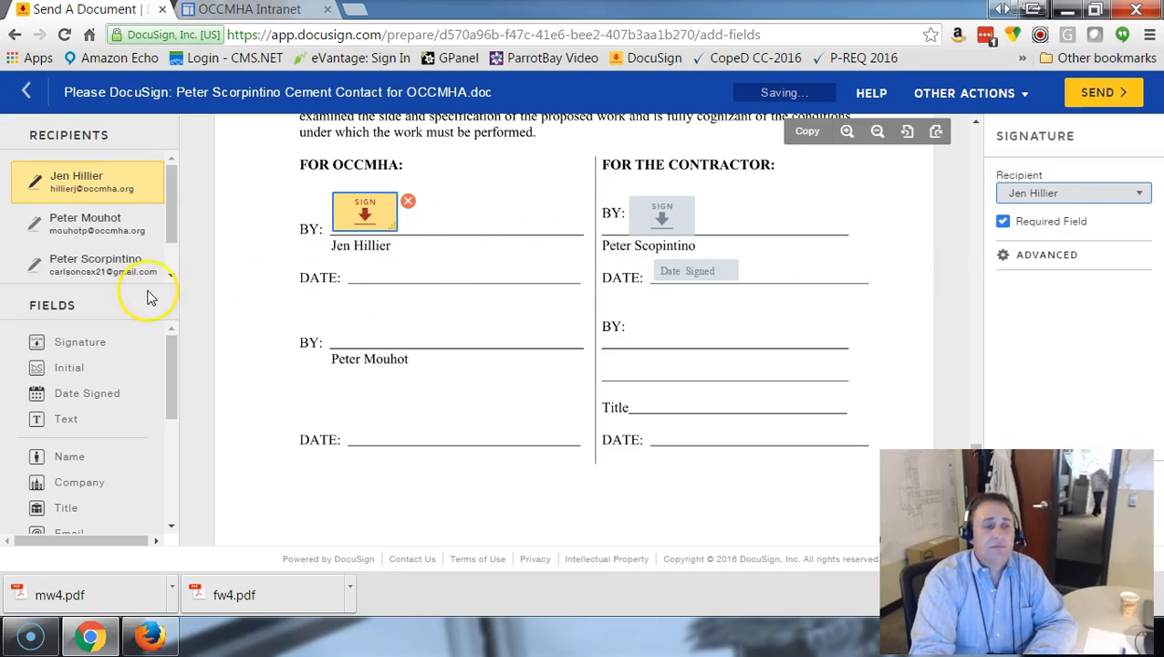
Place a Date Signed field for the first listed recipient on the first DATE line under FOR OCCMHA.
{"action": "left_click", "coordinate": [58, 399]}
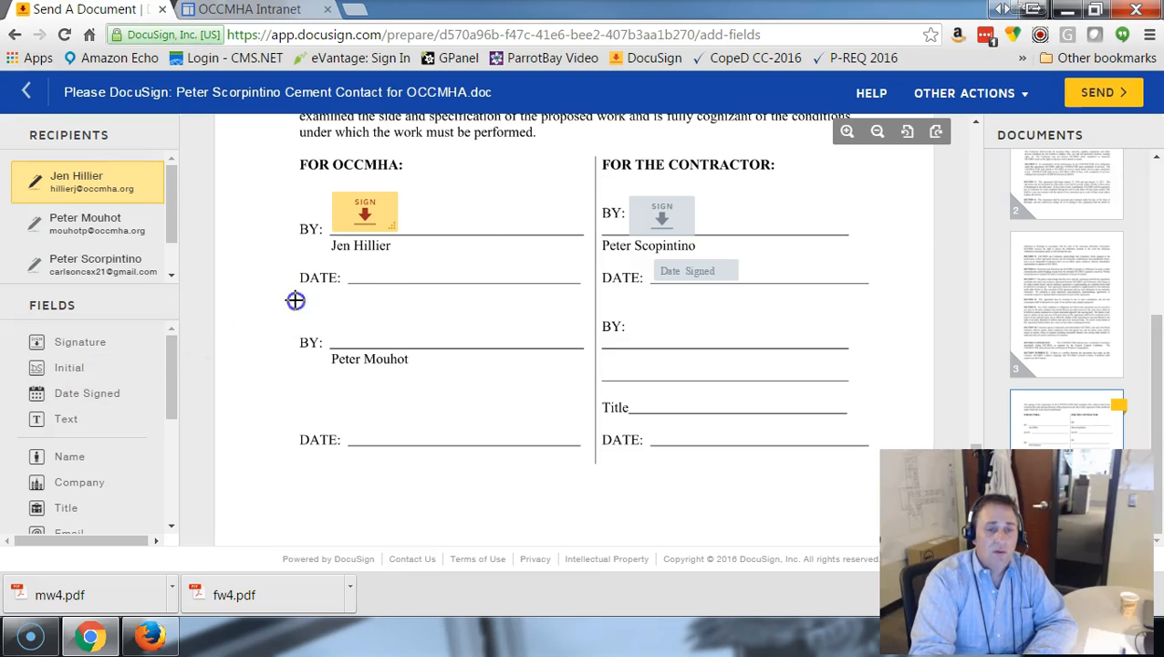
{"action": "left_click_drag", "start_coordinate": [117, 394], "coordinate": [365, 271]}
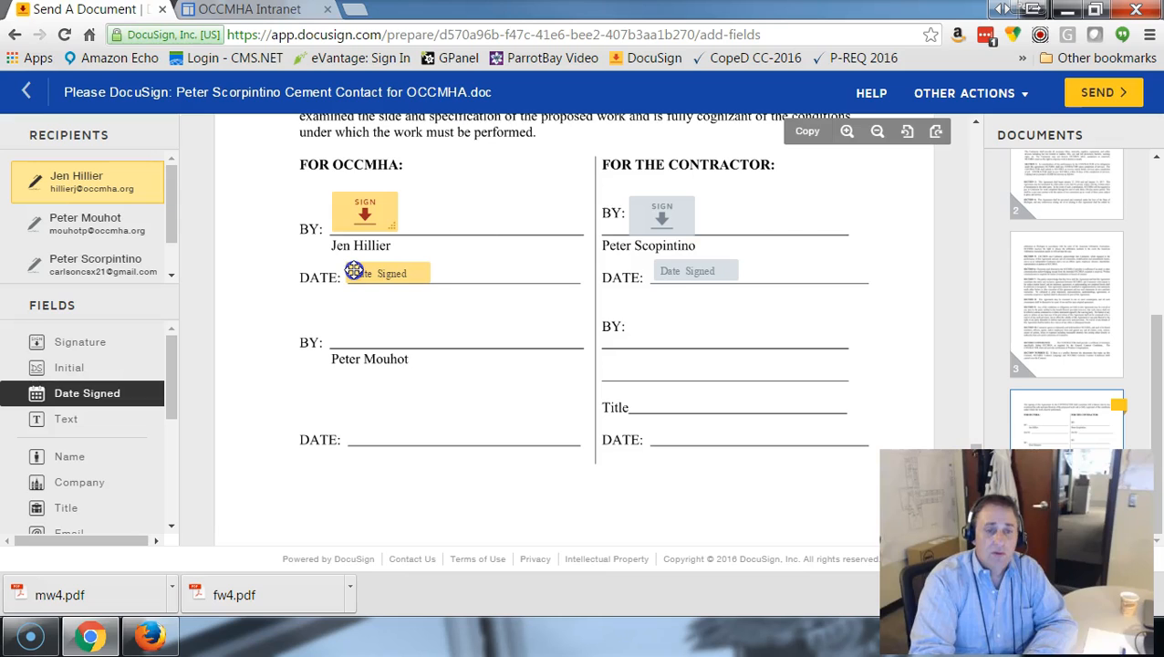
{"action": "left_click", "coordinate": [411, 273]}
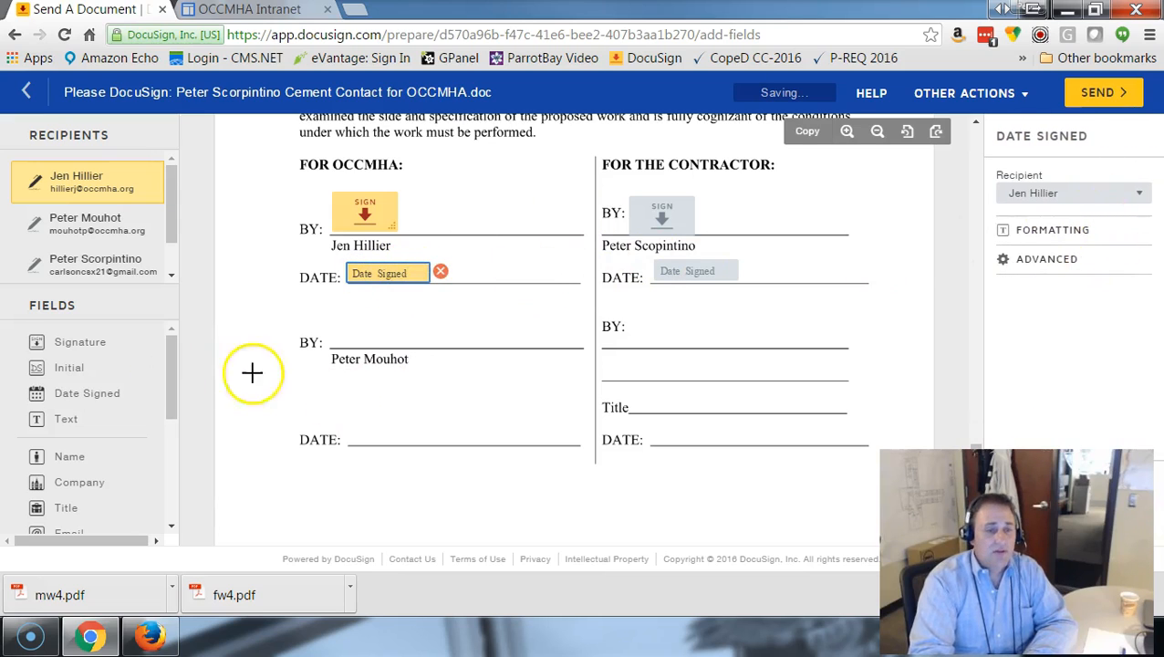
Select the second listed recipient and place their signature field on the second BY line under FOR OCCMHA.
{"action": "left_click", "coordinate": [111, 221]}
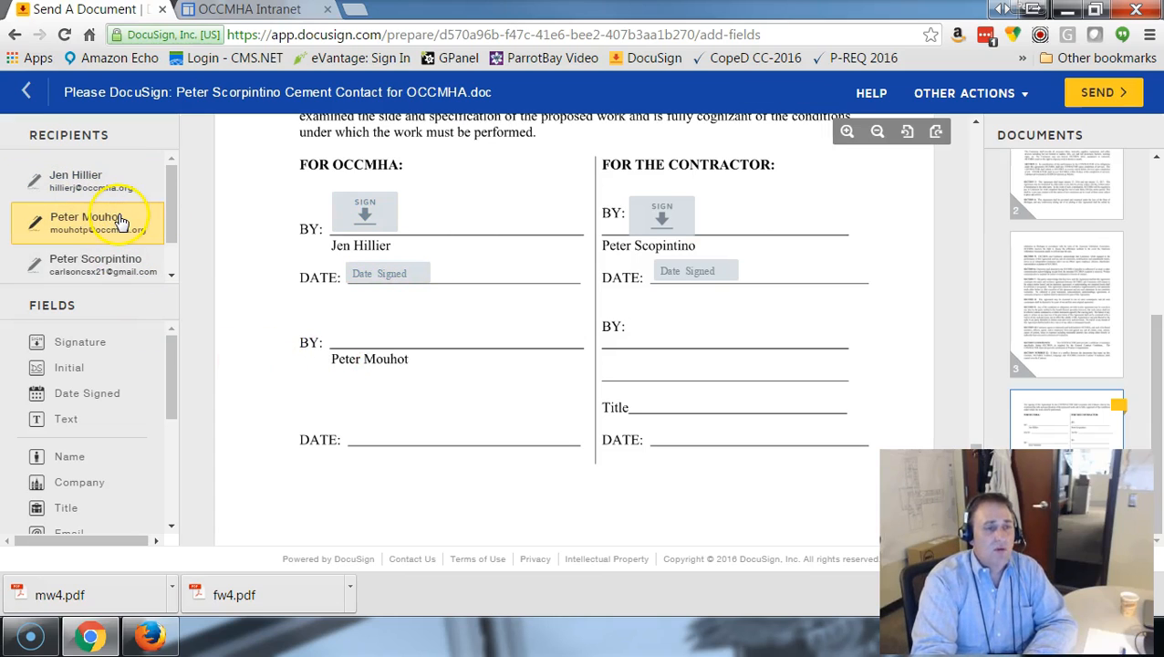
{"action": "left_click", "coordinate": [56, 344]}
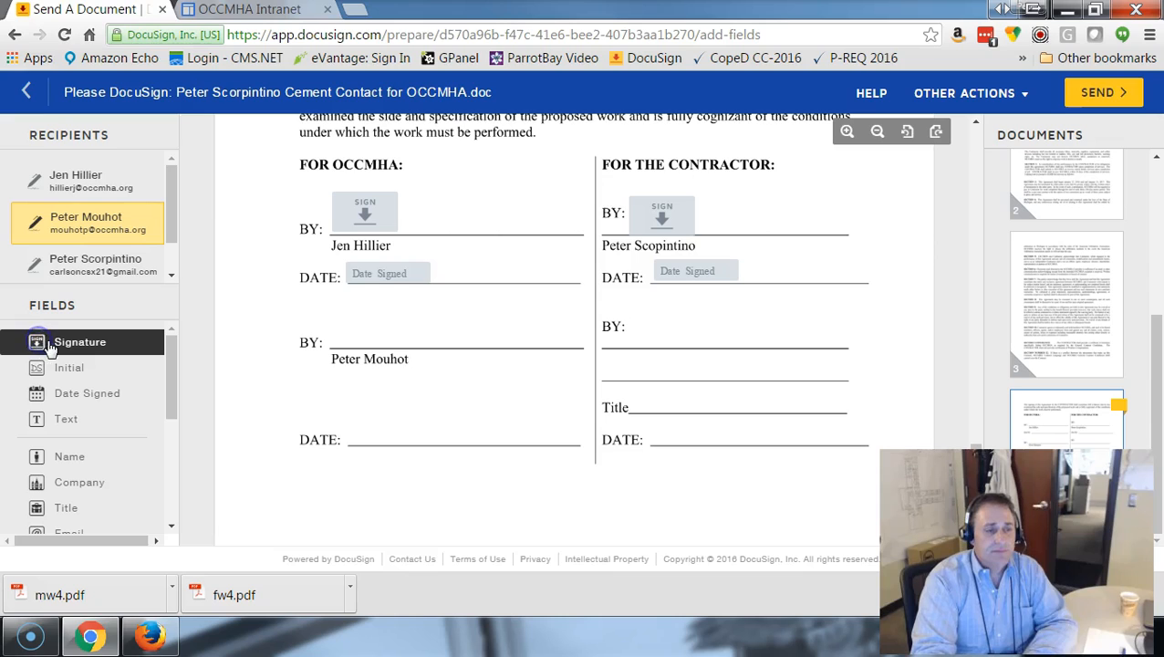
{"action": "left_click", "coordinate": [58, 349]}
{"action": "left_click_drag", "start_coordinate": [80, 342], "coordinate": [360, 321]}
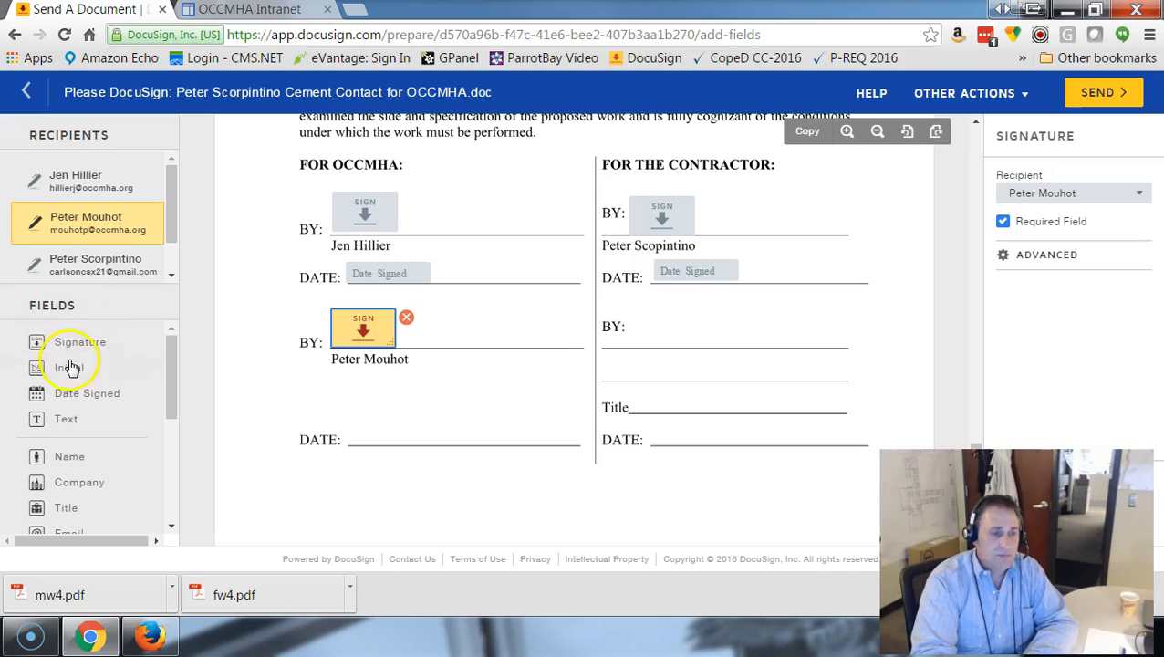
Place a Date Signed field for the second listed recipient on the second DATE line under FOR OCCMHA.
{"action": "left_click", "coordinate": [67, 395]}
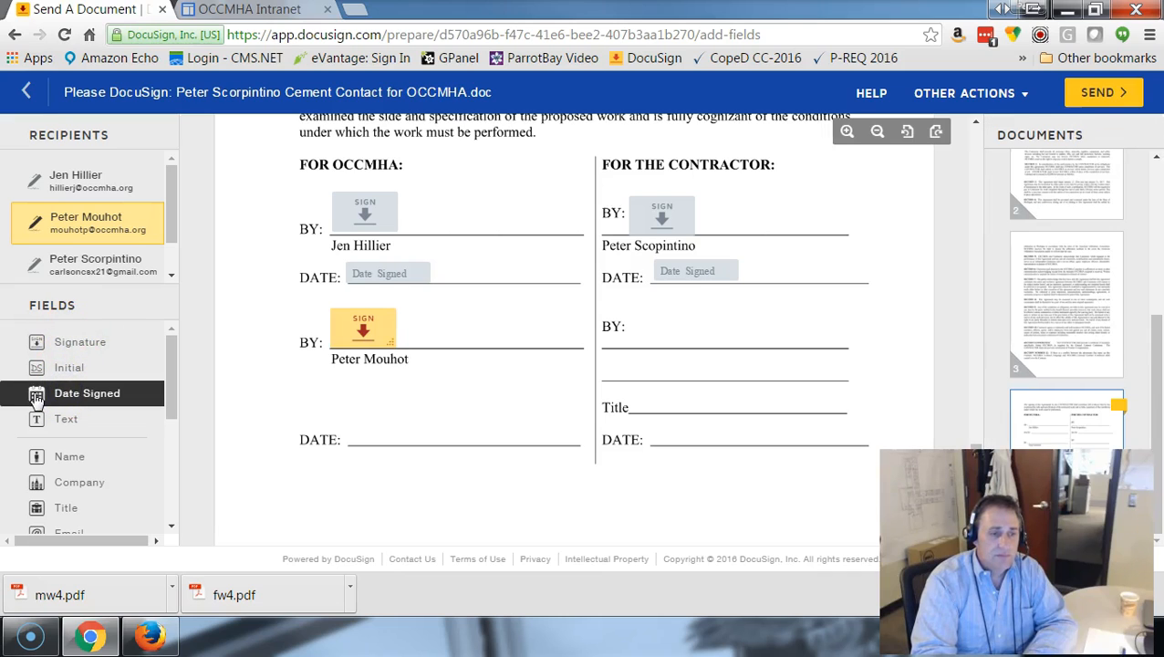
{"action": "left_click_drag", "start_coordinate": [77, 399], "coordinate": [356, 429]}
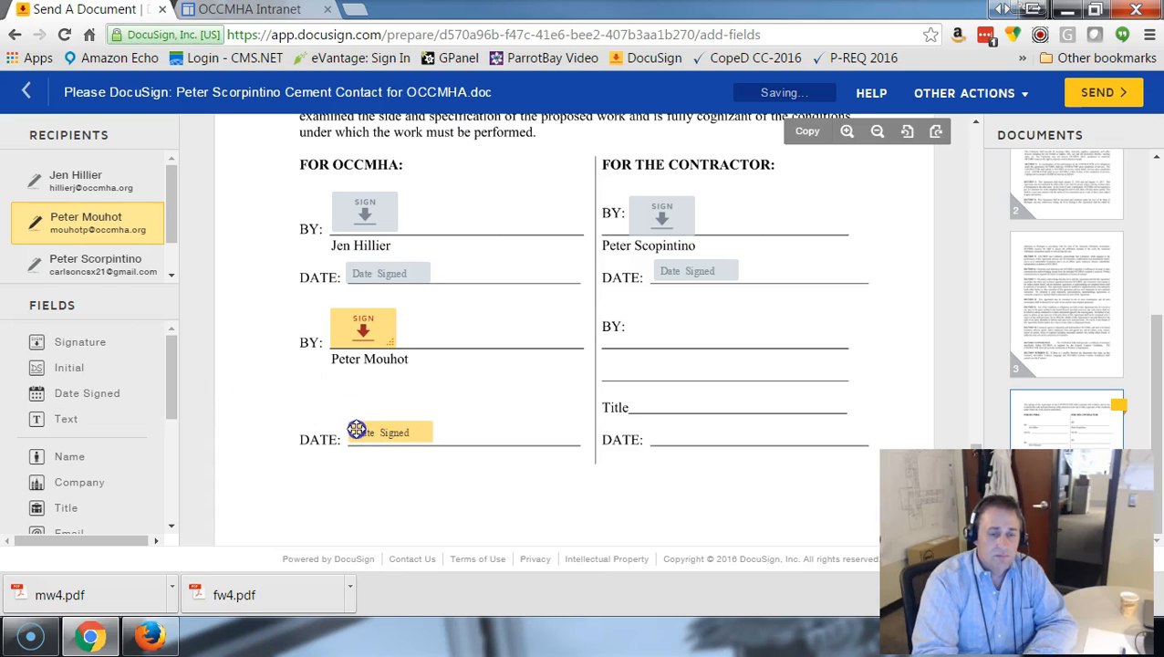
{"action": "left_click", "coordinate": [395, 434]}
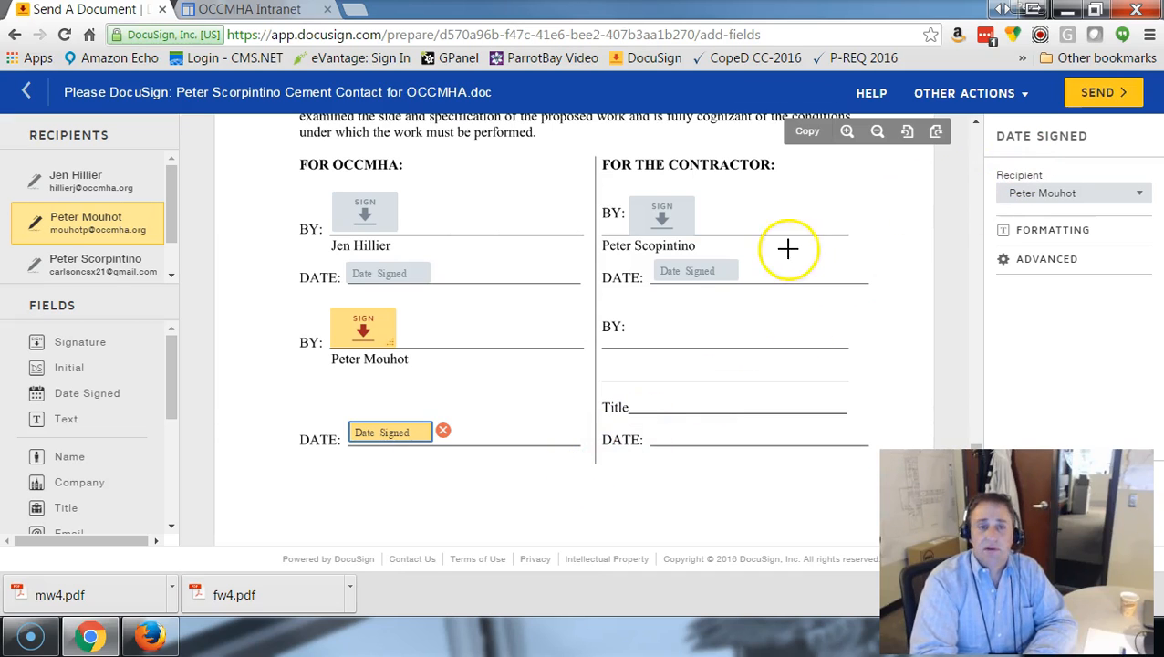
Look back over the contract pages and send the envelope, choosing to sign the document later.
{"action": "scroll", "coordinate": [866, 237], "scroll_direction": "up", "scroll_amount": 2}
{"action": "scroll", "coordinate": [866, 237], "scroll_direction": "up", "scroll_amount": 15}
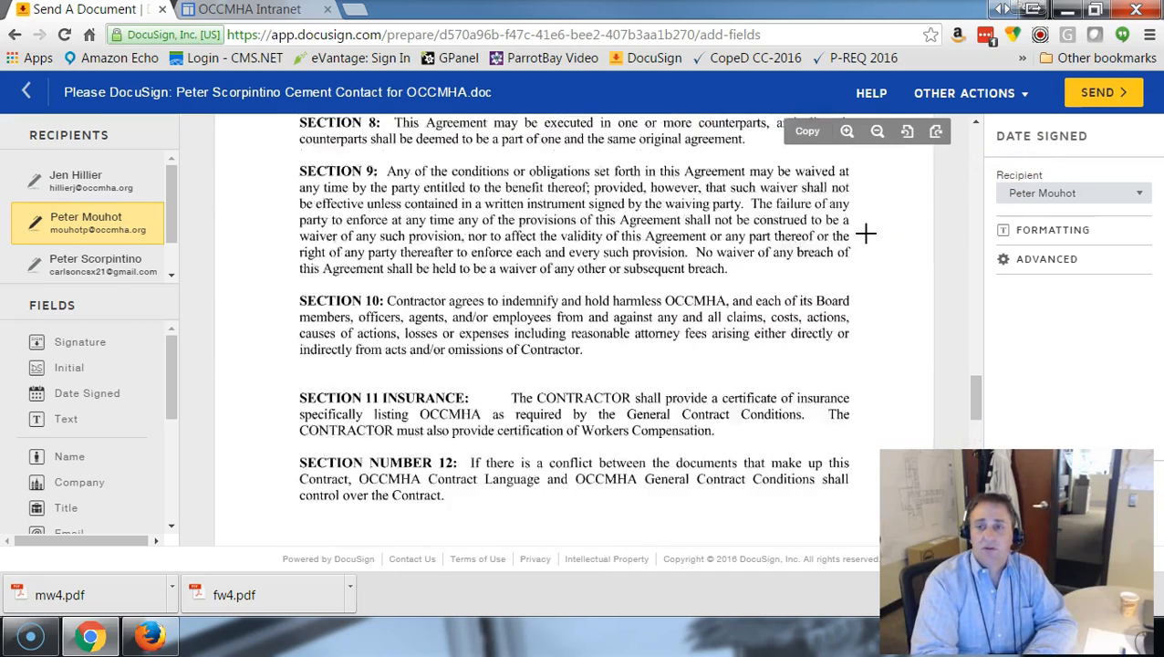
{"action": "scroll", "coordinate": [866, 237], "scroll_direction": "up", "scroll_amount": 1}
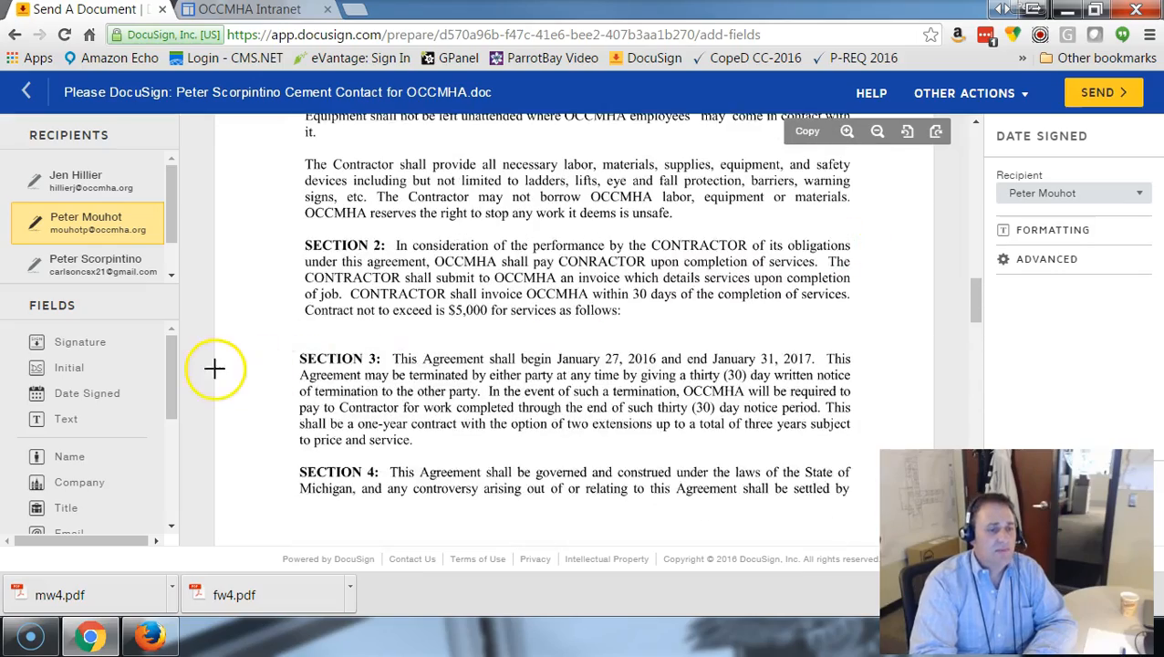
{"action": "scroll", "coordinate": [216, 370], "scroll_direction": "down", "scroll_amount": 5}
{"action": "scroll", "coordinate": [954, 226], "scroll_direction": "down", "scroll_amount": 2}
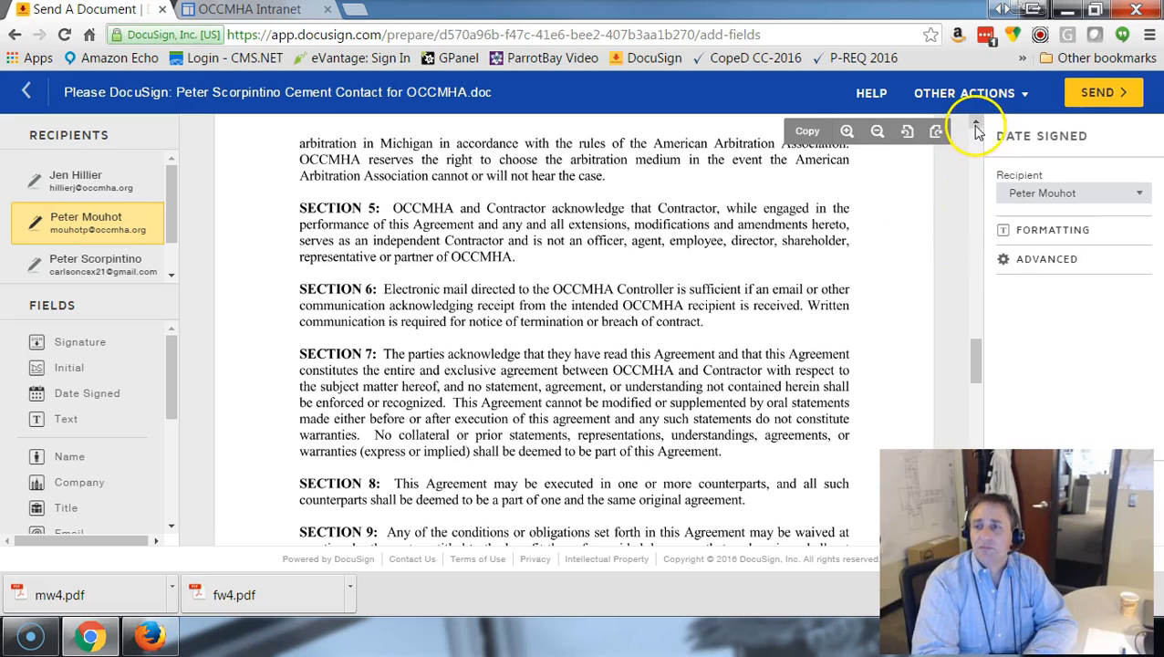
{"action": "left_click", "coordinate": [1080, 95]}
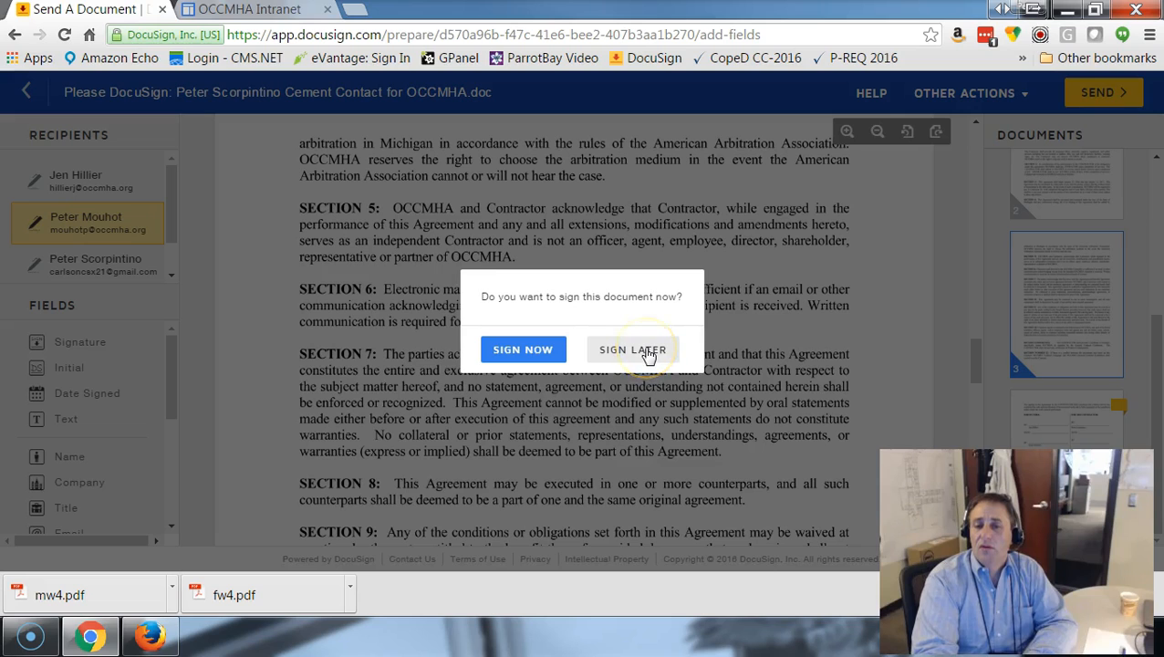
{"action": "left_click", "coordinate": [647, 351]}
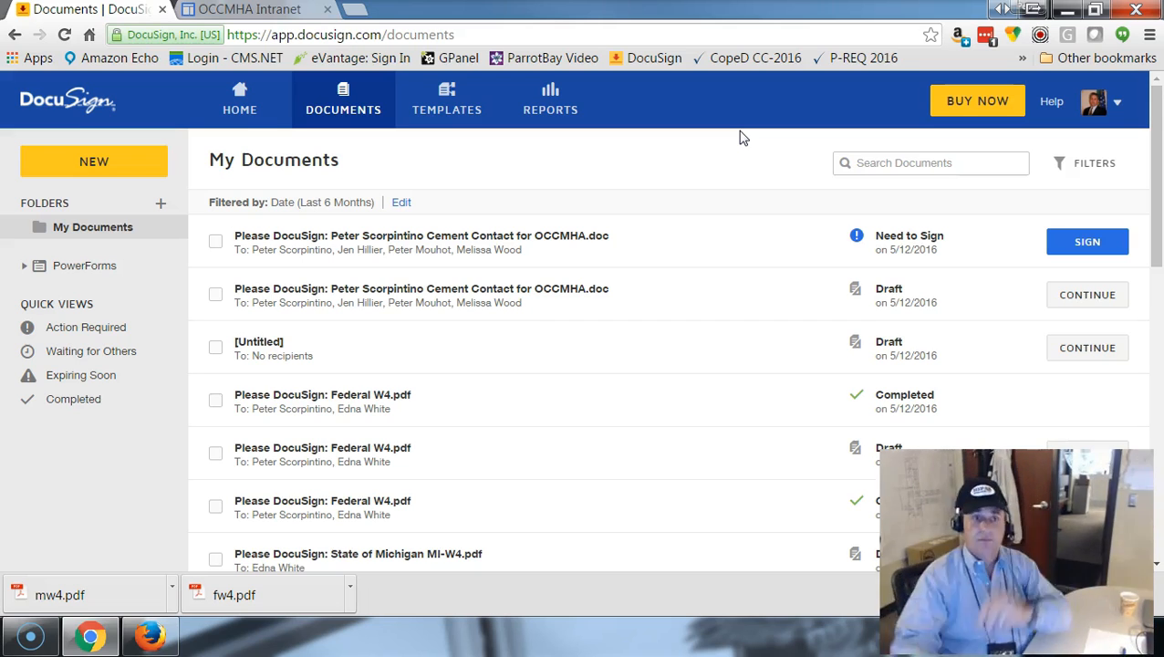
Switch to Gmail in Firefox, open the unread DocuSign e-mail about the cement contract and open its document for review.
{"action": "left_click", "coordinate": [151, 636]}
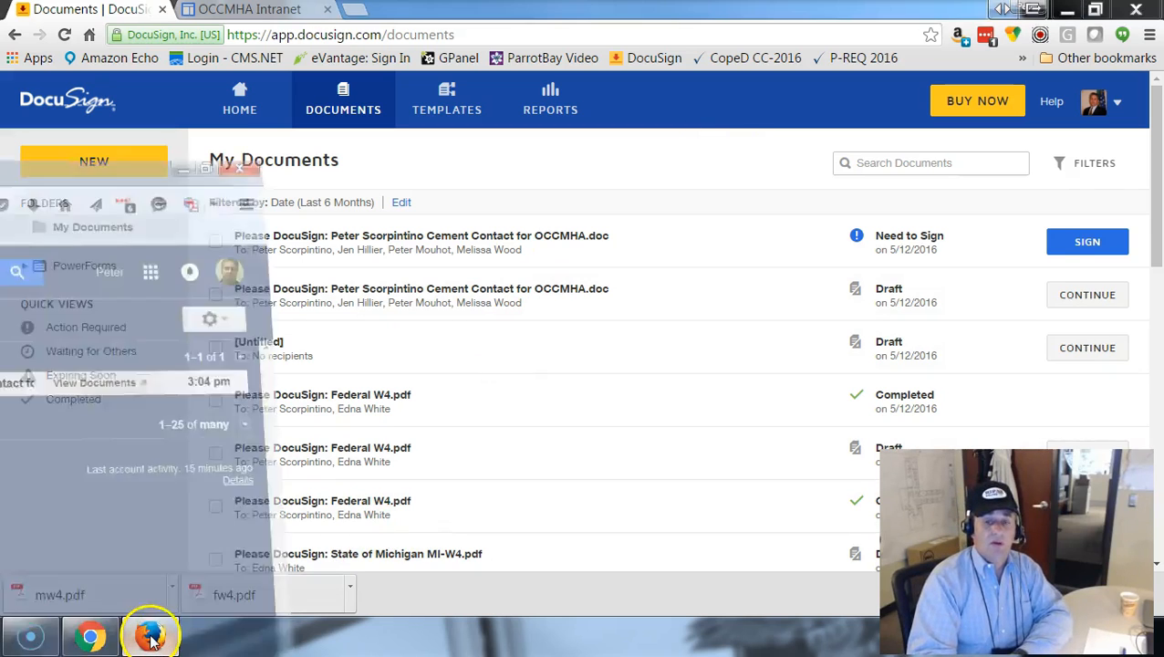
{"action": "left_click", "coordinate": [600, 269]}
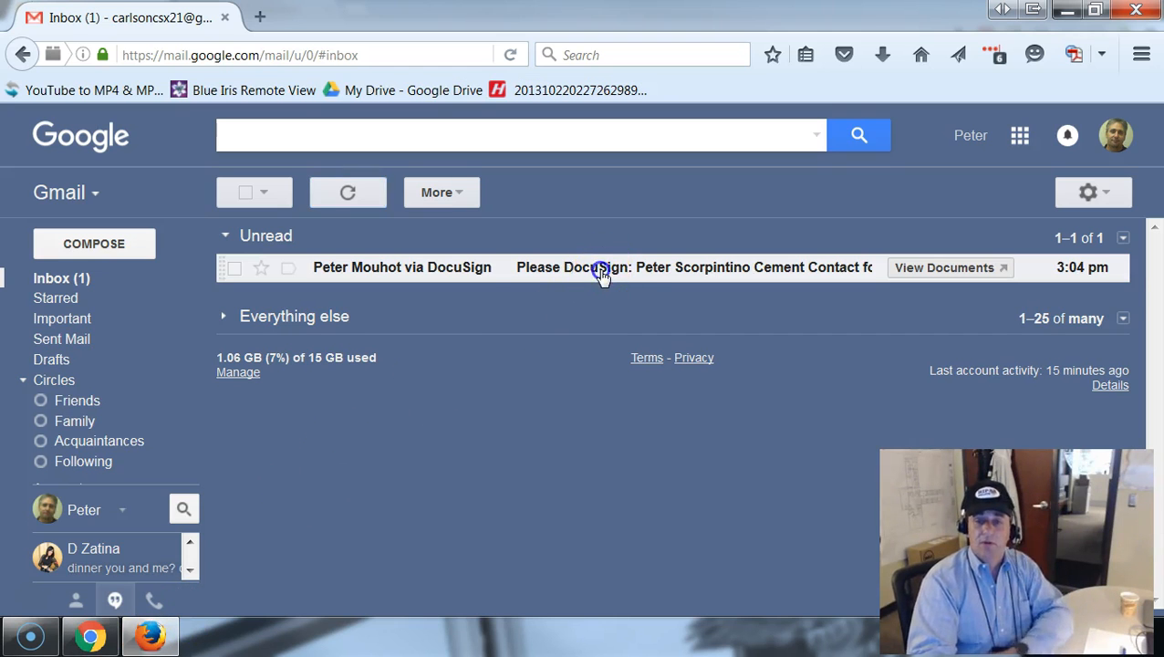
{"action": "scroll", "coordinate": [655, 438], "scroll_direction": "down", "scroll_amount": 4}
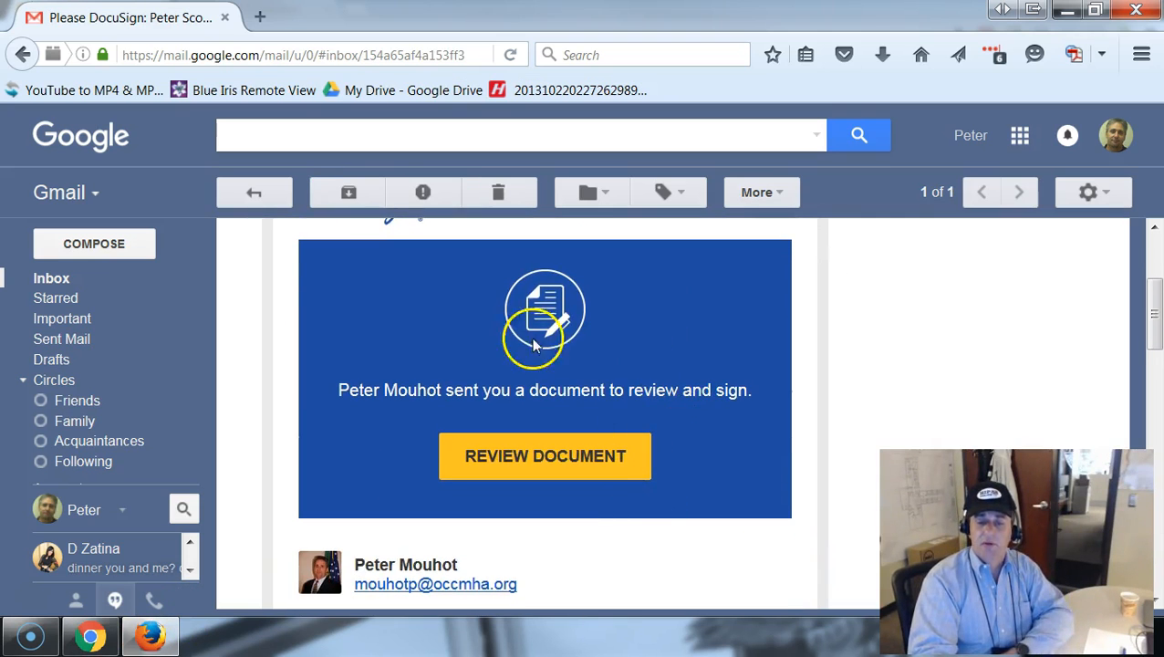
{"action": "left_click", "coordinate": [590, 458]}
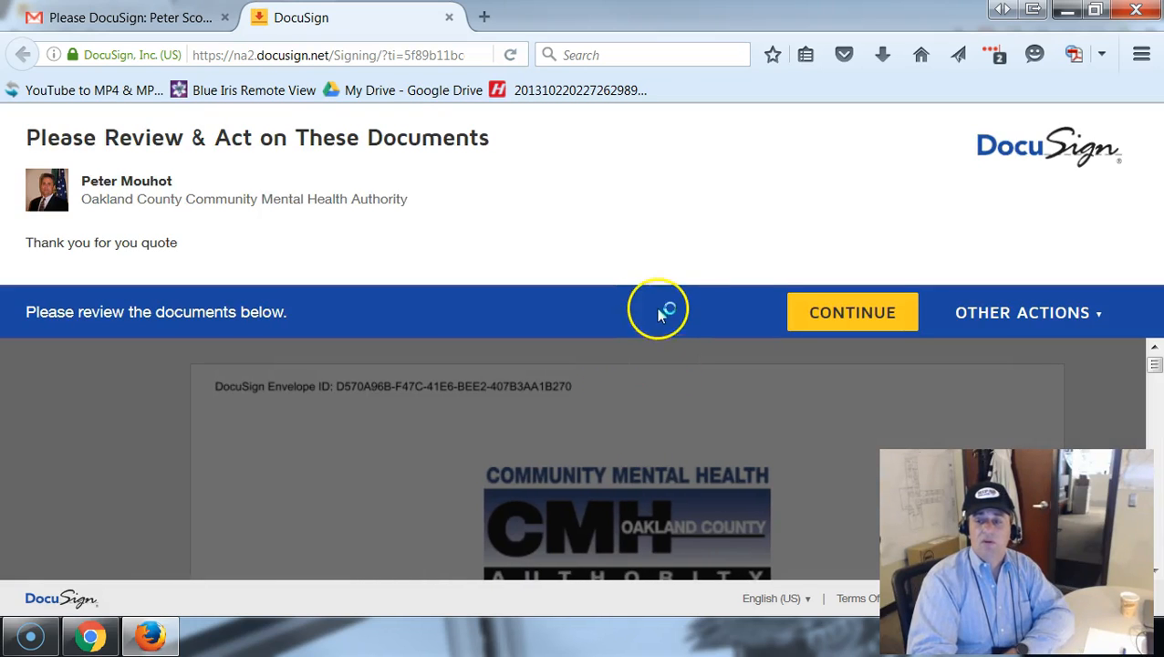
Continue to the contract review, skim the pages and start the guided signing to reach the contractor's signature field.
{"action": "left_click", "coordinate": [824, 319]}
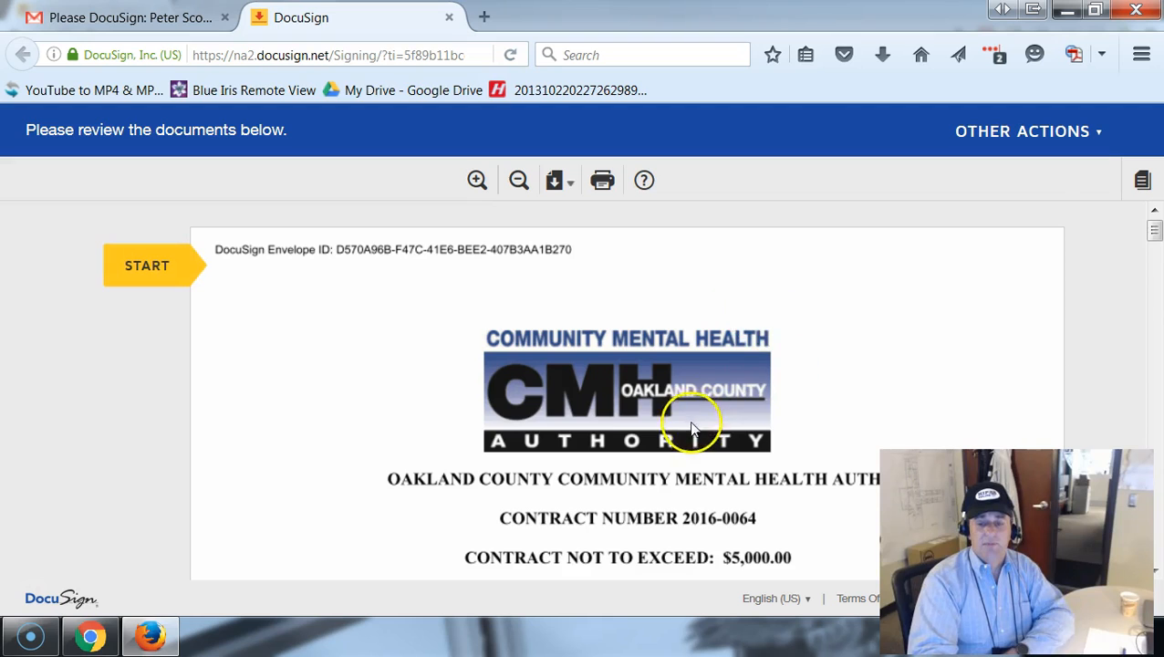
{"action": "scroll", "coordinate": [694, 429], "scroll_direction": "down", "scroll_amount": 4}
{"action": "scroll", "coordinate": [694, 433], "scroll_direction": "down", "scroll_amount": 5}
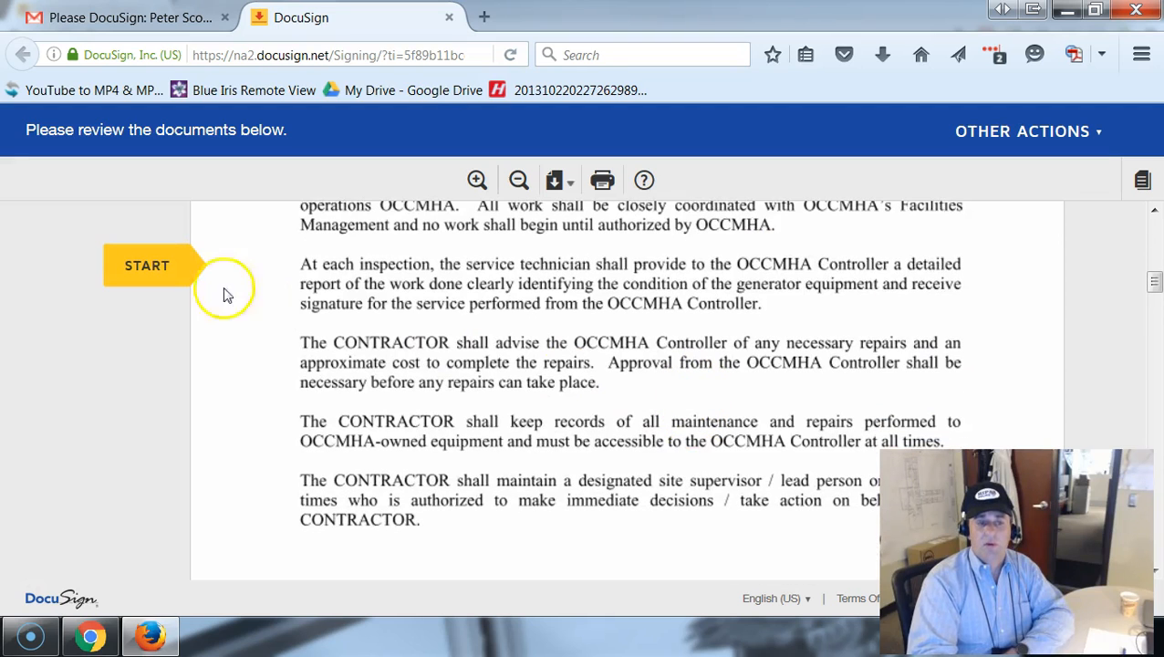
{"action": "left_click", "coordinate": [128, 265]}
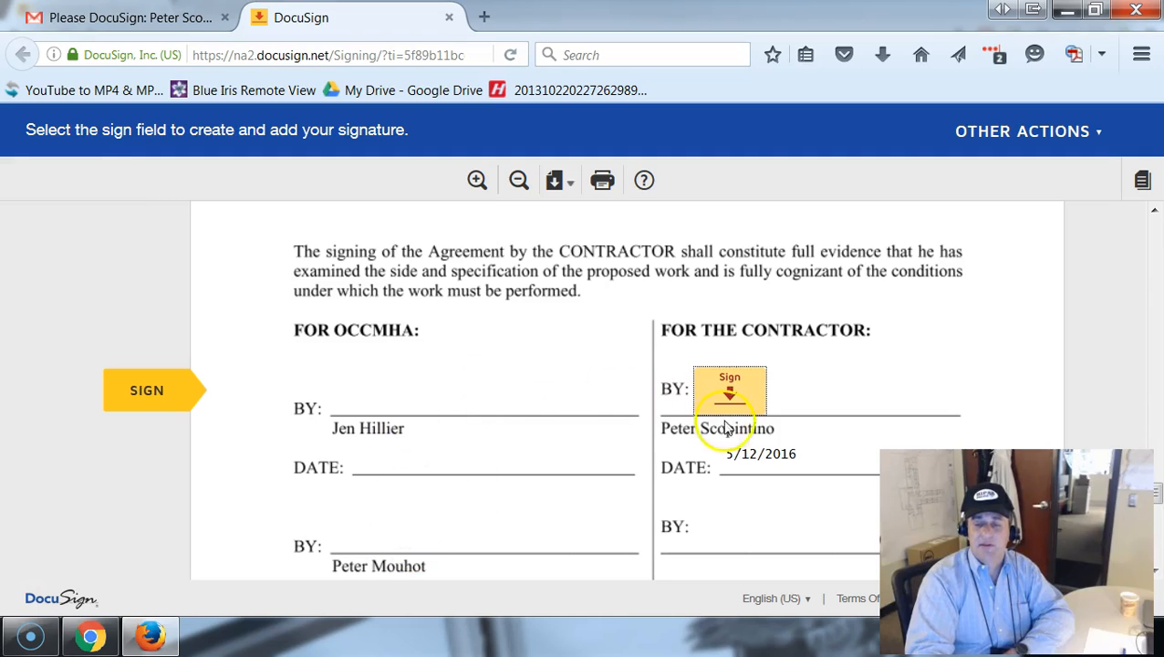
Sign the BY line under FOR THE CONTRACTOR by adopting the proposed name, initials and signature style.
{"action": "left_click", "coordinate": [732, 392]}
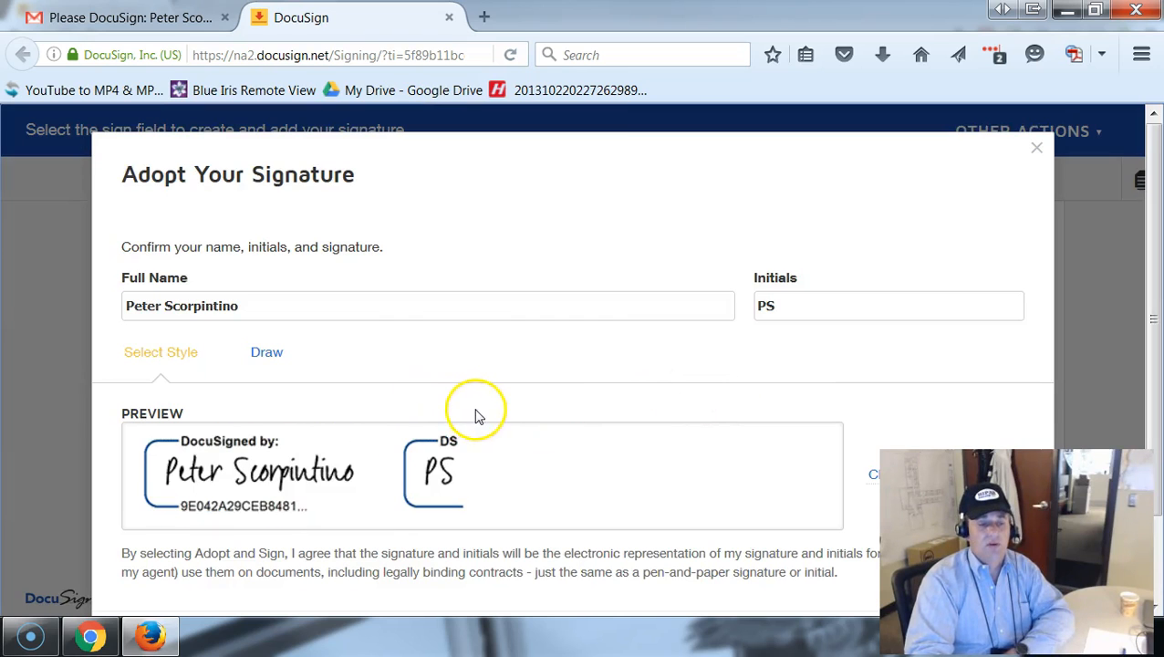
{"action": "scroll", "coordinate": [489, 408], "scroll_direction": "down", "scroll_amount": 1}
{"action": "scroll", "coordinate": [488, 408], "scroll_direction": "down", "scroll_amount": 1}
{"action": "left_click", "coordinate": [235, 554]}
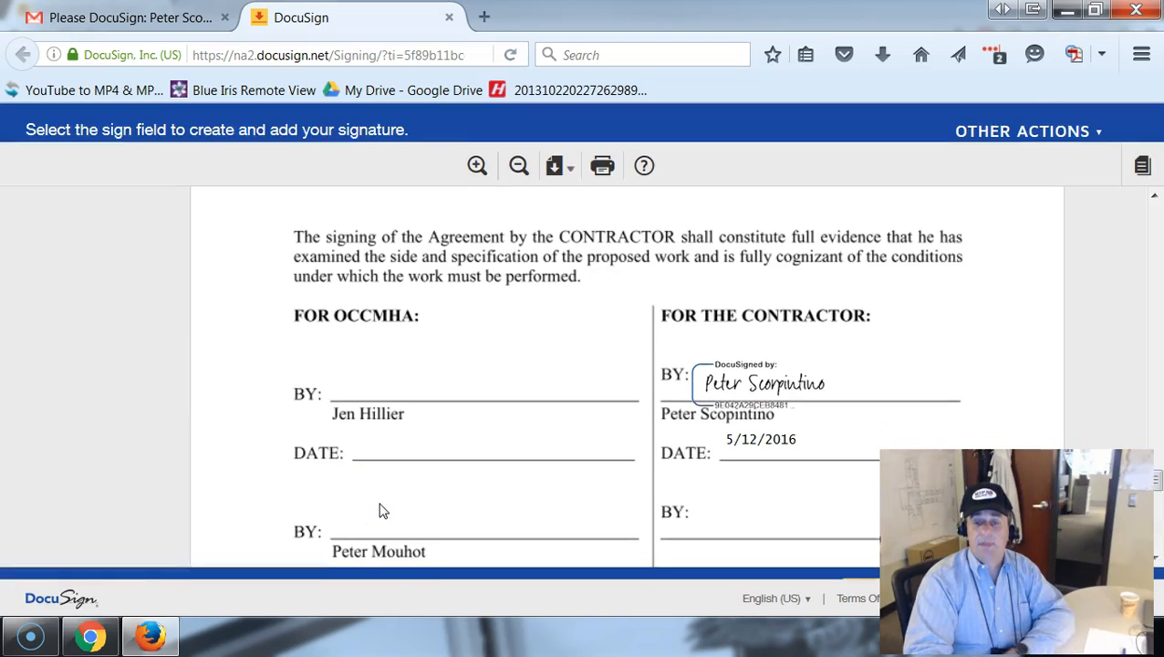
Finish signing the contract and decline the offer to sign up for a free DocuSign account.
{"action": "left_click", "coordinate": [863, 553]}
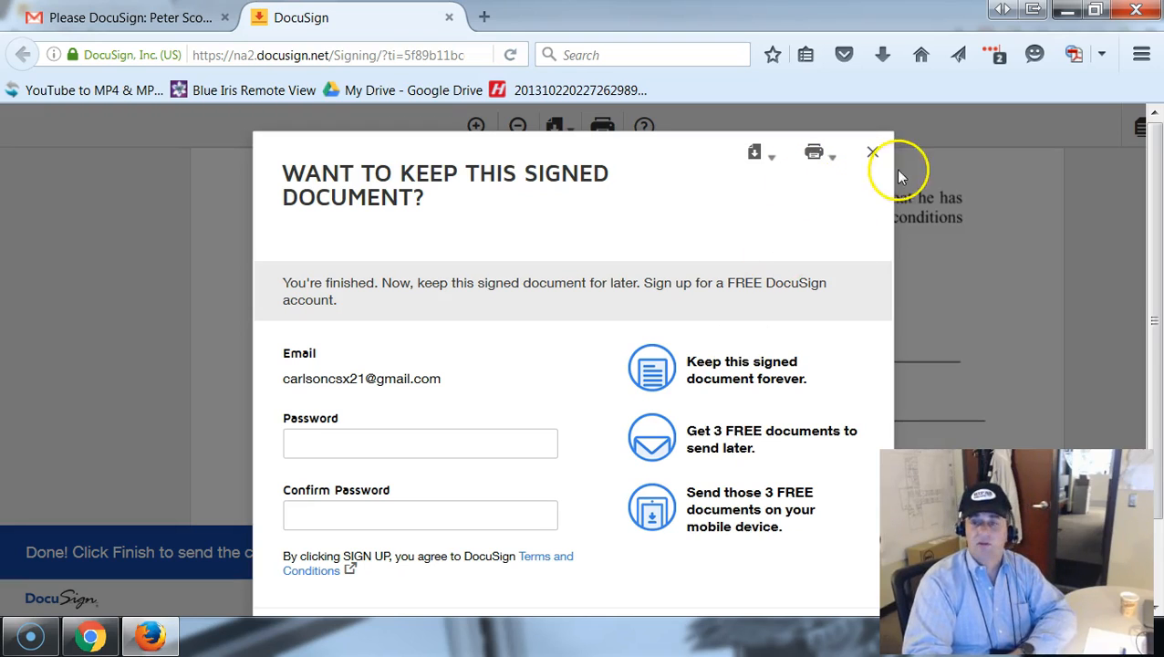
{"action": "scroll", "coordinate": [650, 451], "scroll_direction": "down", "scroll_amount": 2}
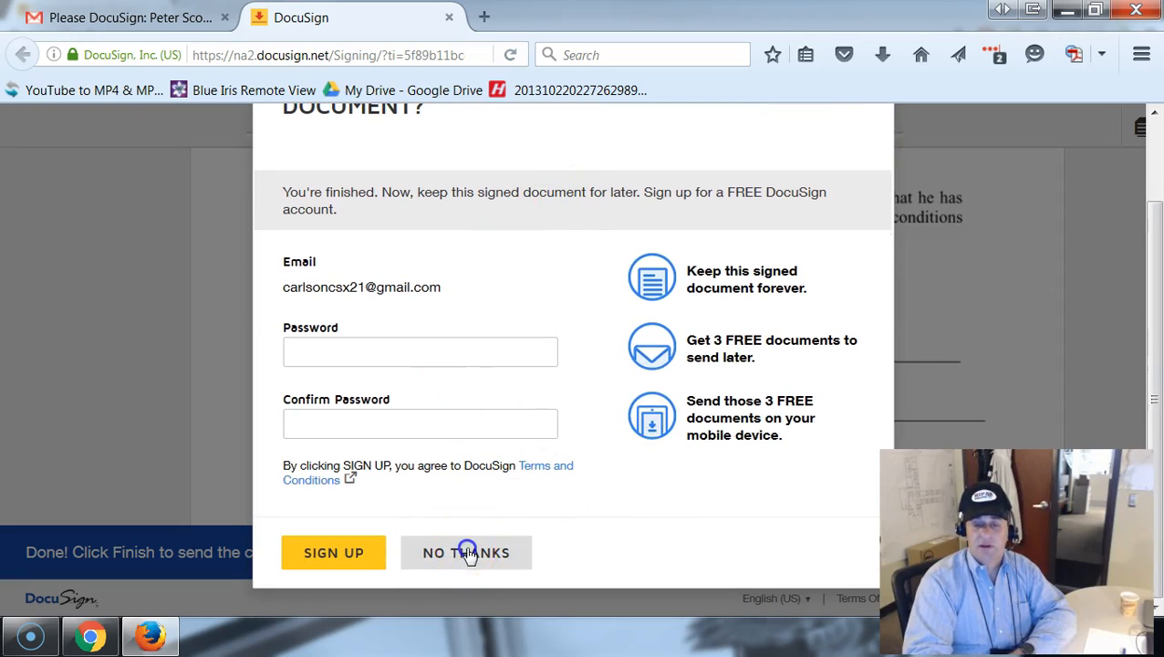
{"action": "left_click", "coordinate": [467, 553]}
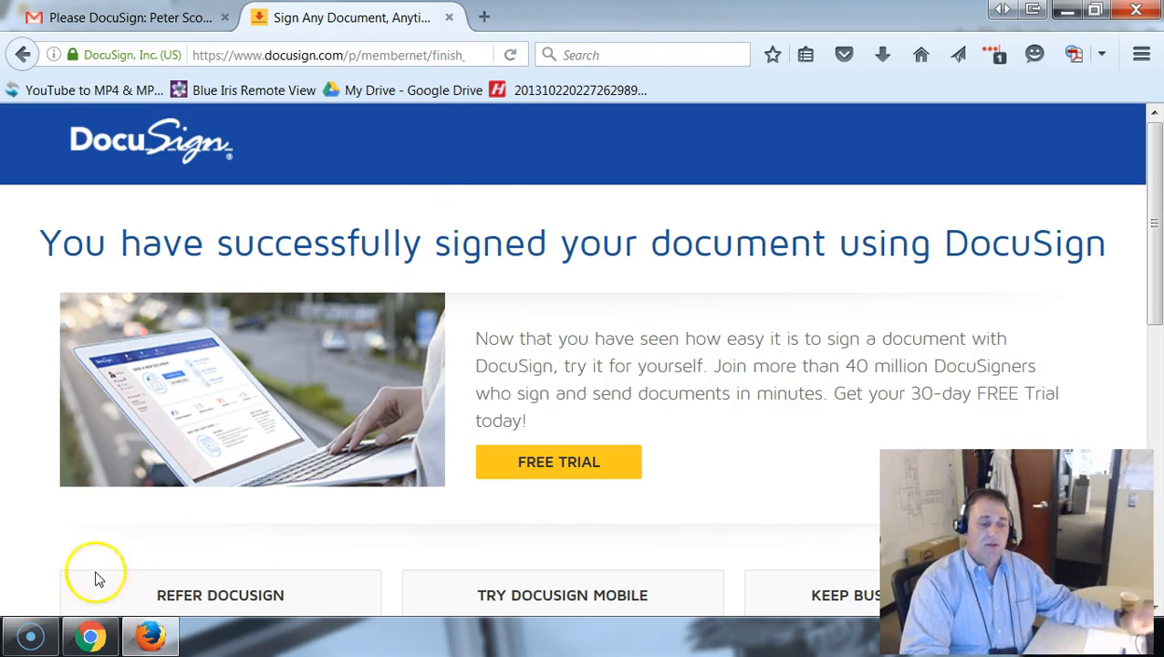
Switch to the sender's DocuSign account in Chrome and check the sent cement contract's recipient statuses and signing order diagram.
{"action": "left_click", "coordinate": [88, 634]}
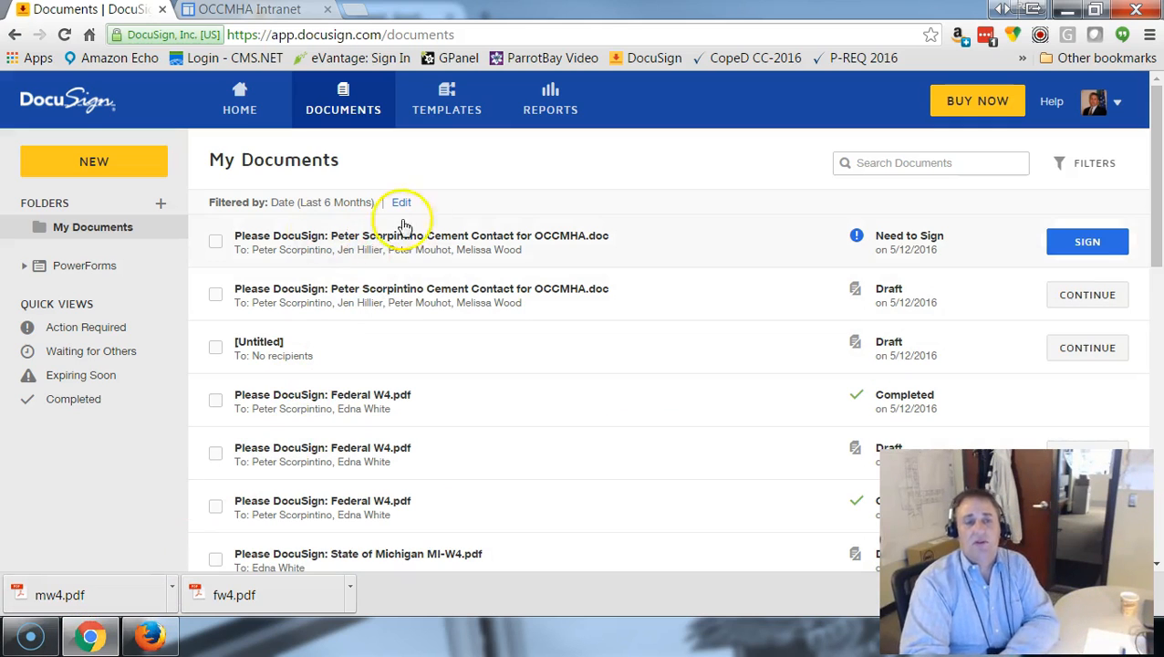
{"action": "left_click", "coordinate": [797, 253]}
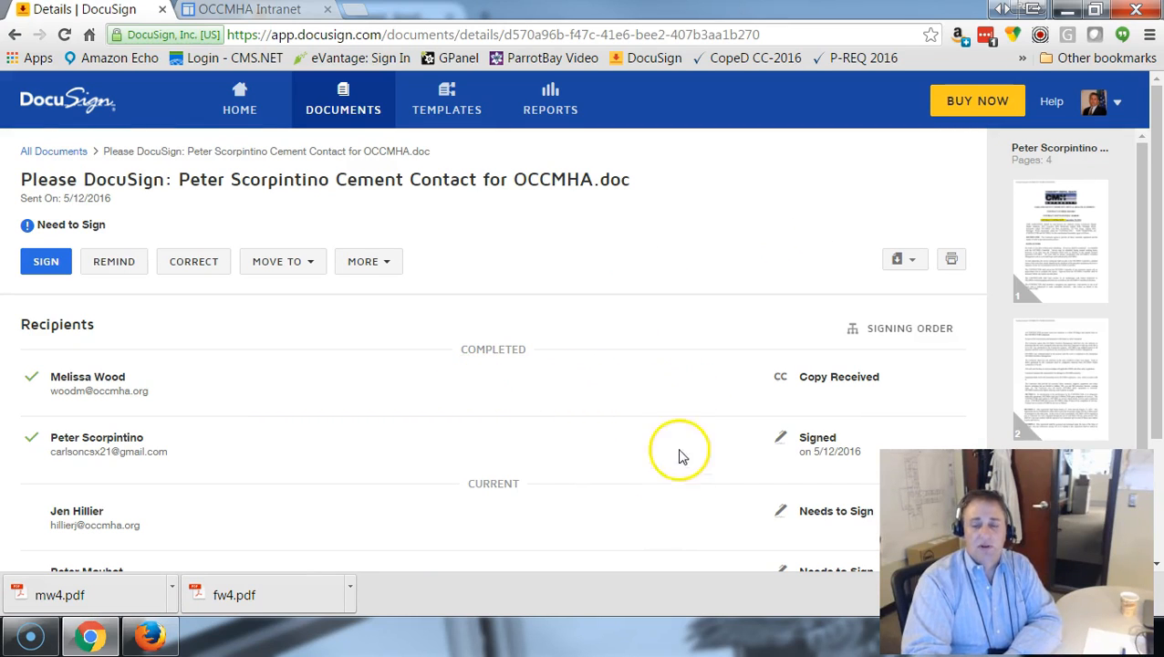
{"action": "scroll", "coordinate": [626, 469], "scroll_direction": "down", "scroll_amount": 2}
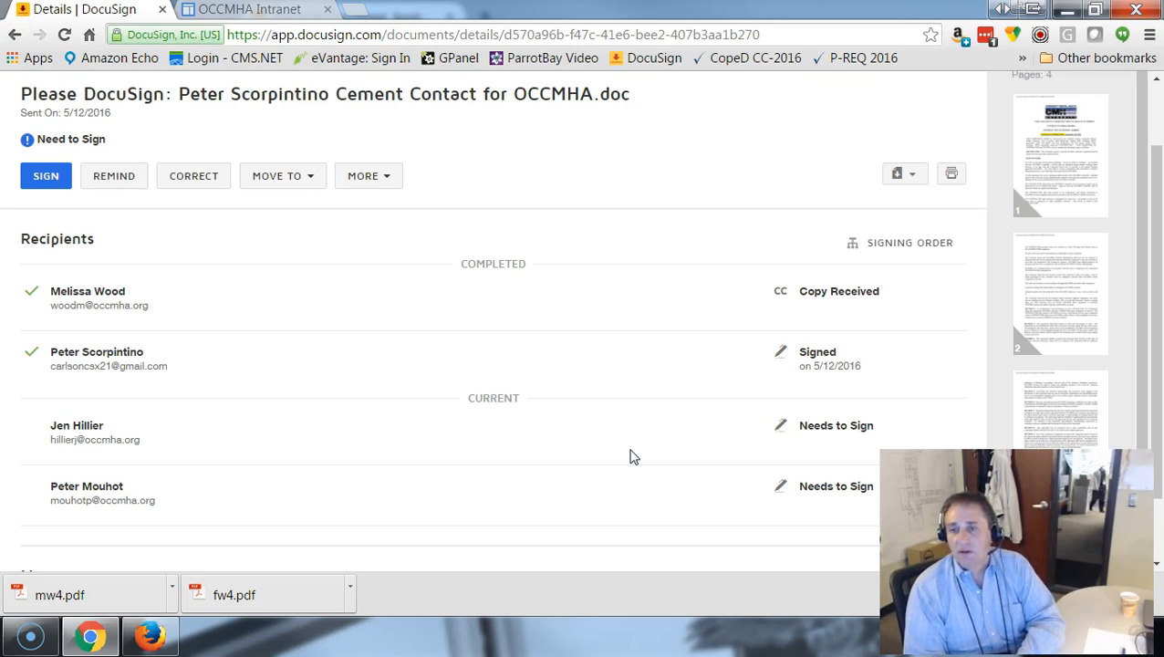
{"action": "left_click", "coordinate": [893, 242]}
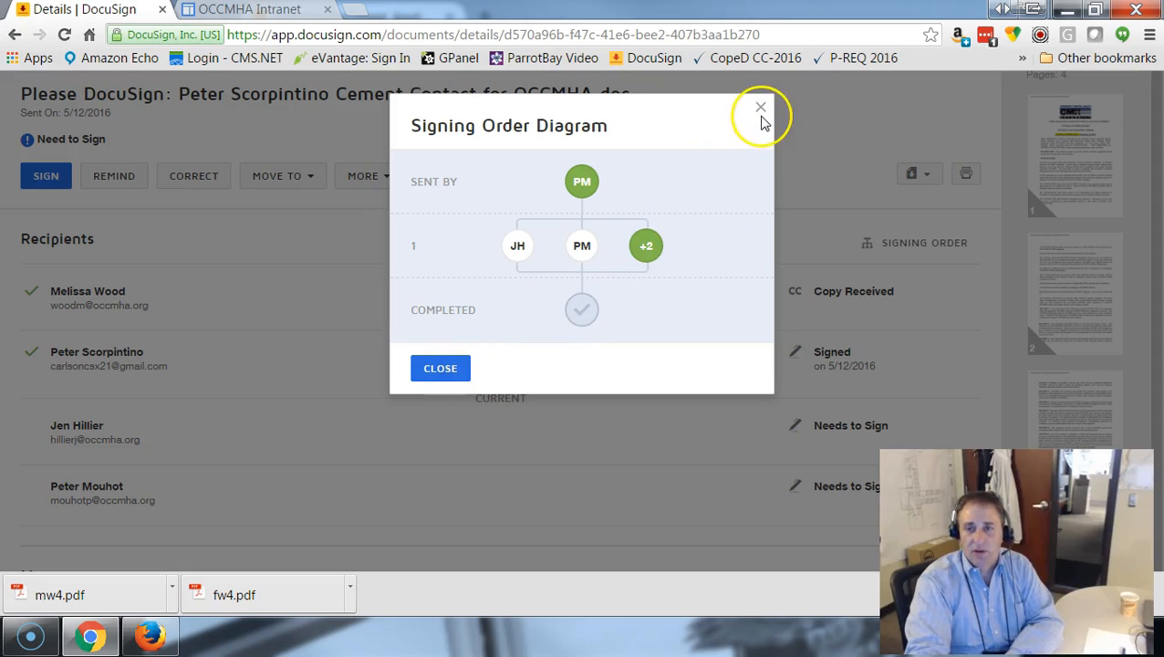
{"action": "left_click", "coordinate": [433, 367]}
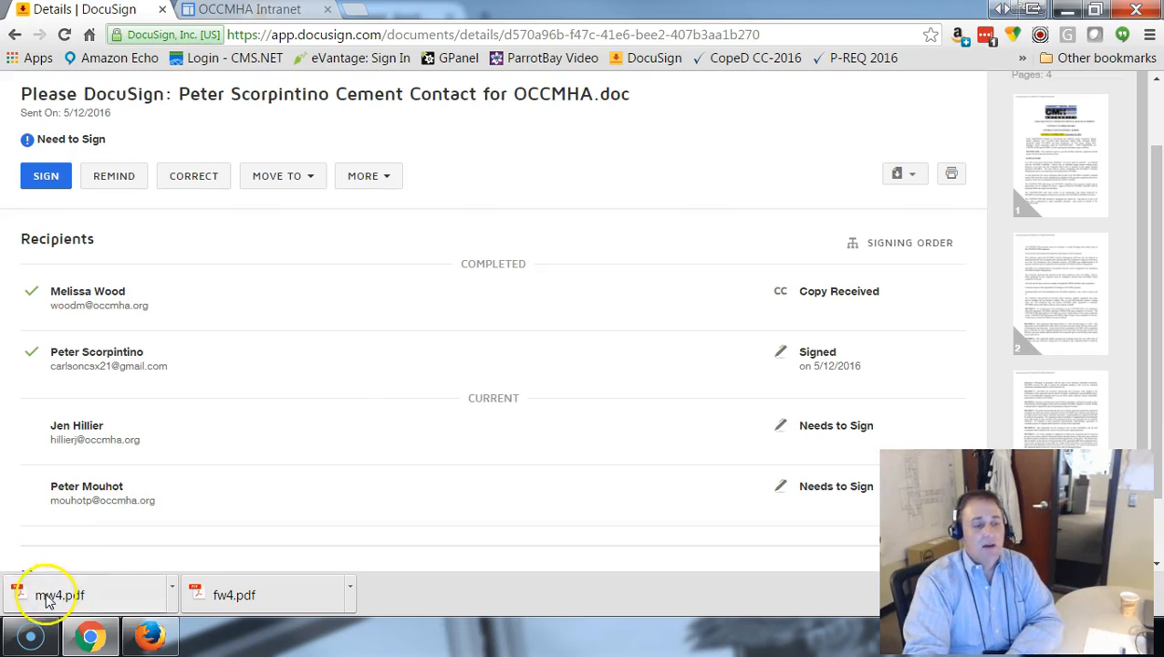